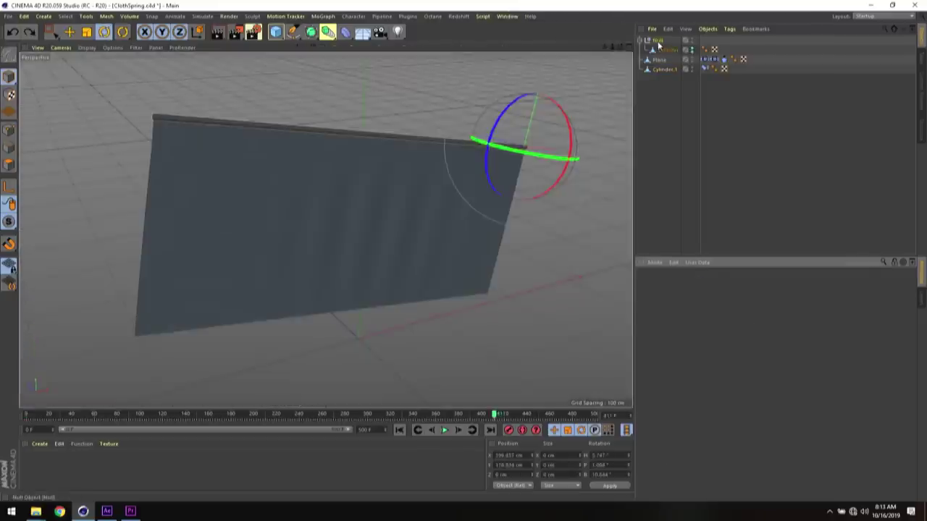
Select the Null object that drives the cloth in the ClothSpring scene.
{"action": "left_click", "coordinate": [658, 41]}
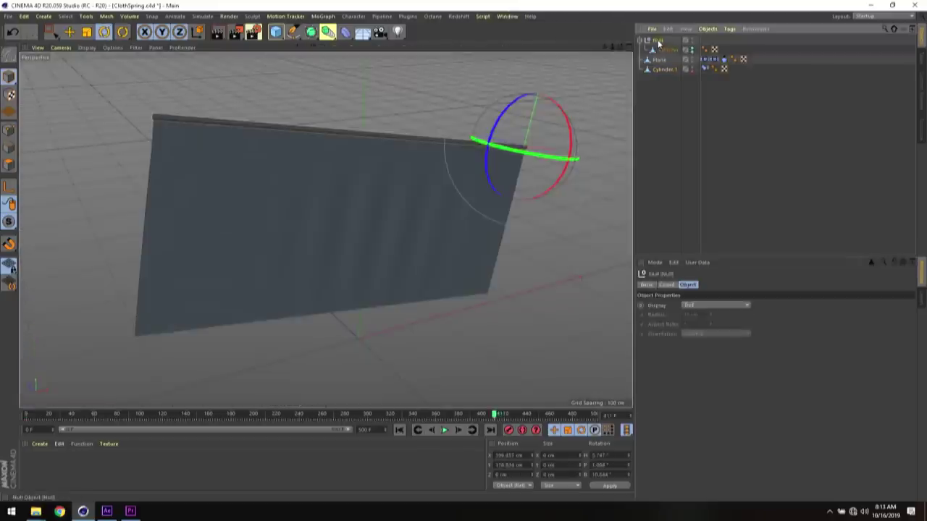
Replay the cloth simulation from the first frame and rotate the Null to swing the cloth.
{"action": "left_click", "coordinate": [418, 430]}
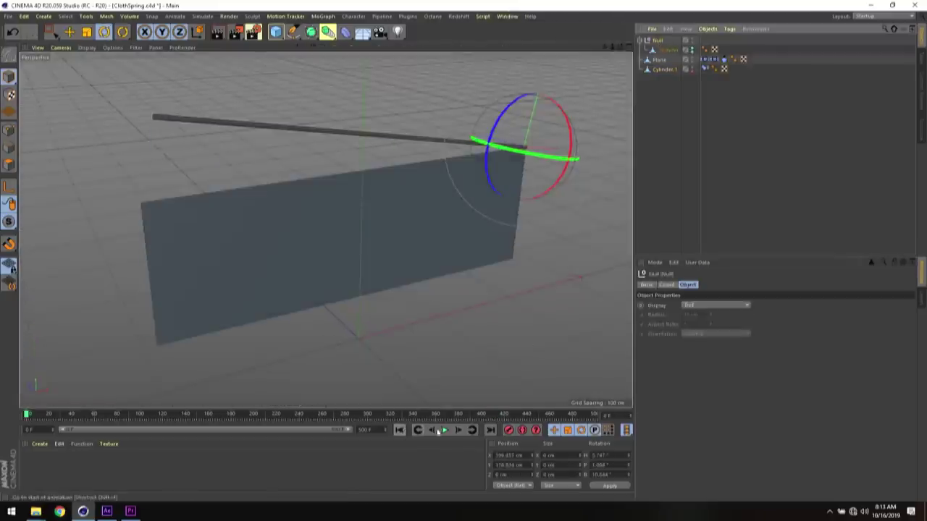
{"action": "left_click", "coordinate": [444, 430]}
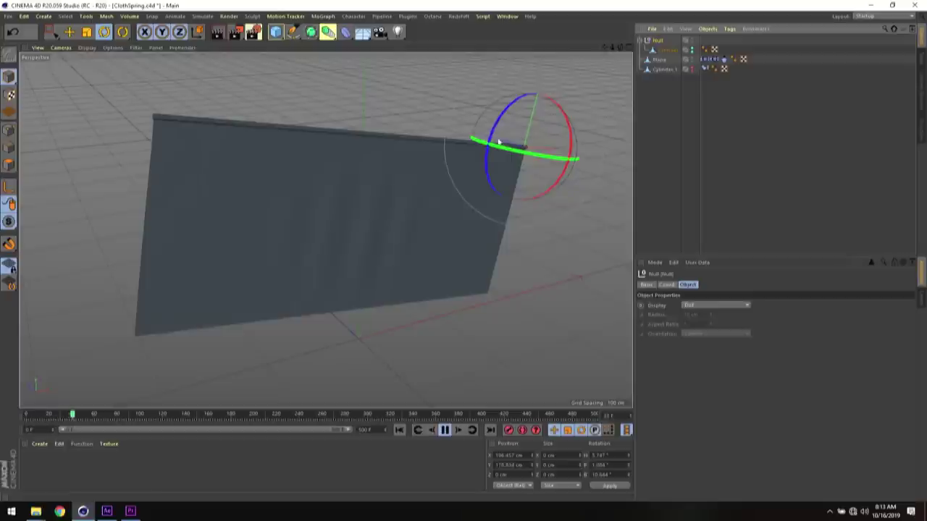
{"action": "left_click_drag", "start_coordinate": [508, 151], "coordinate": [493, 160]}
Tune the constraint spring's Drag, trying about 13% and settling on 34.5%, while swinging the Null.
{"action": "left_click", "coordinate": [705, 68]}
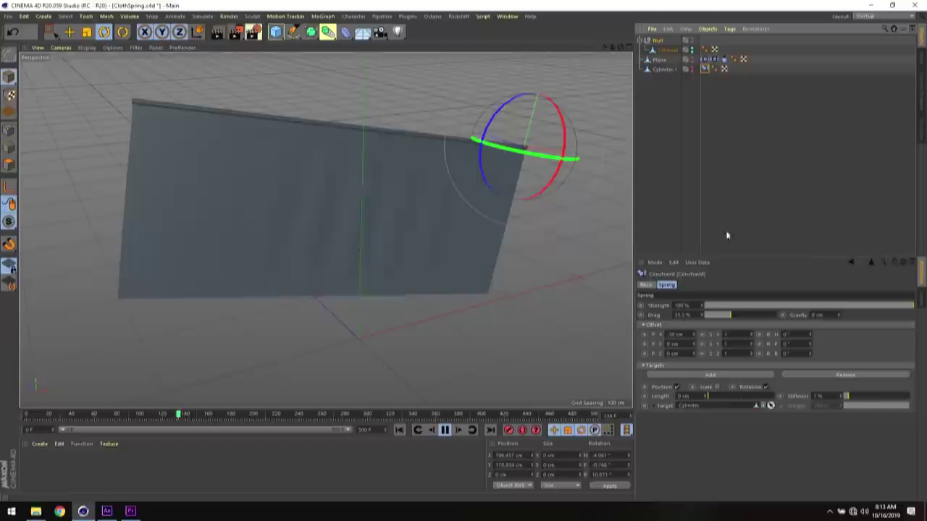
{"action": "mouse_move", "coordinate": [728, 317]}
{"action": "left_mouse_down"}
{"action": "mouse_move", "coordinate": [687, 317]}
{"action": "mouse_move", "coordinate": [751, 318]}
{"action": "mouse_move", "coordinate": [717, 312]}
{"action": "left_mouse_up"}
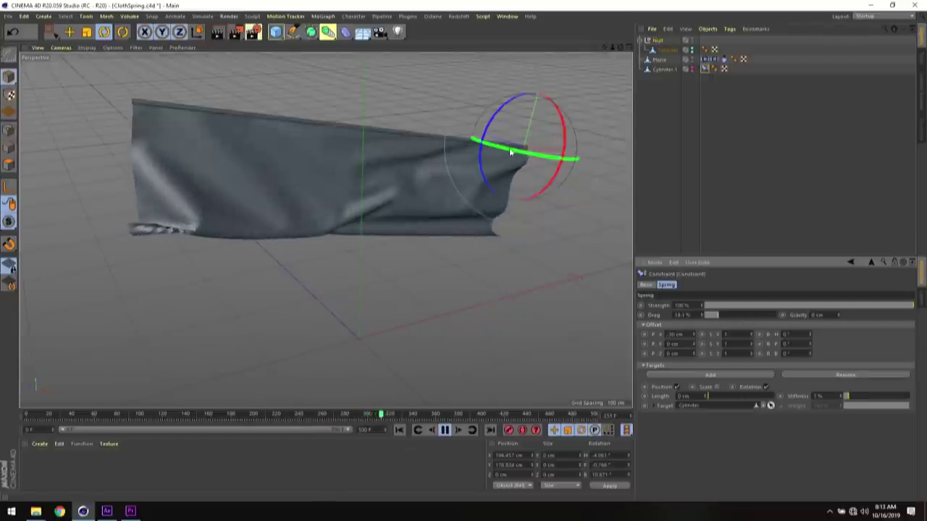
{"action": "mouse_move", "coordinate": [542, 160]}
{"action": "left_mouse_down"}
{"action": "mouse_move", "coordinate": [485, 154]}
{"action": "mouse_move", "coordinate": [539, 155]}
{"action": "left_mouse_up"}
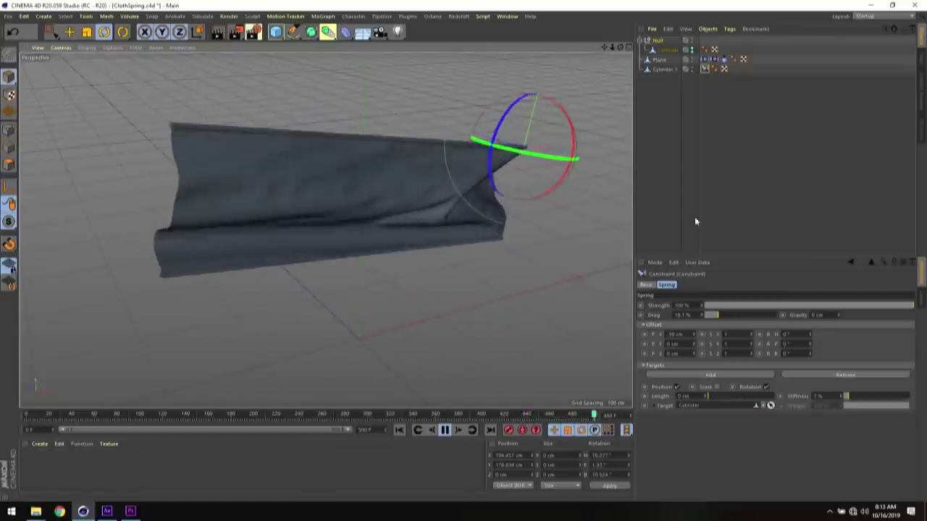
{"action": "left_click_drag", "start_coordinate": [722, 313], "coordinate": [728, 314]}
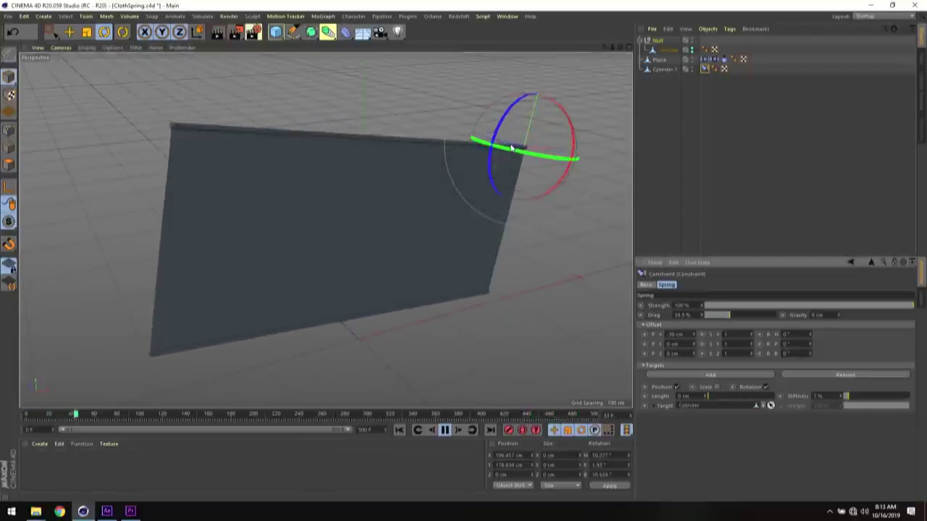
{"action": "left_click_drag", "start_coordinate": [514, 149], "coordinate": [490, 150]}
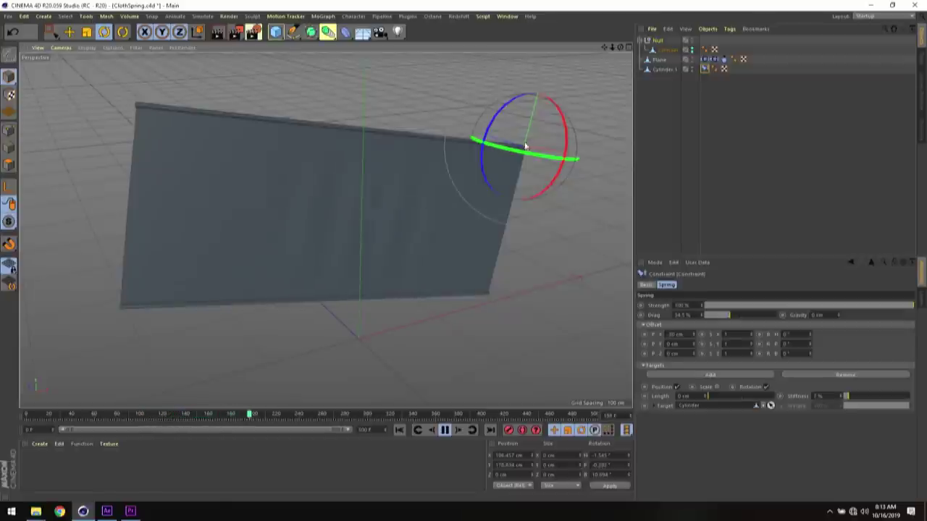
Tag Cylinder 1 with a Cloth Collider and add a 100 cm Sphere primitive to the scene.
{"action": "left_click", "coordinate": [663, 70]}
{"action": "right_click", "coordinate": [663, 70]}
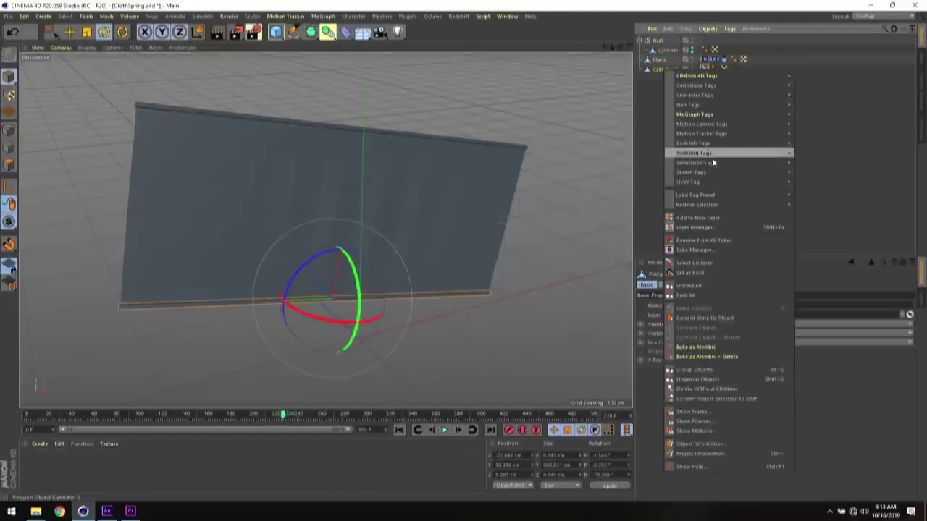
{"action": "mouse_move", "coordinate": [712, 164]}
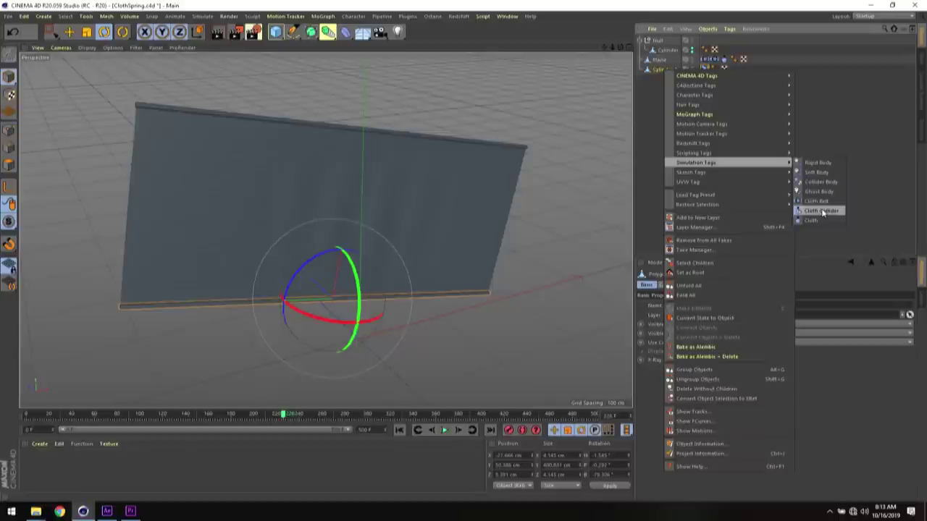
{"action": "left_click", "coordinate": [822, 212]}
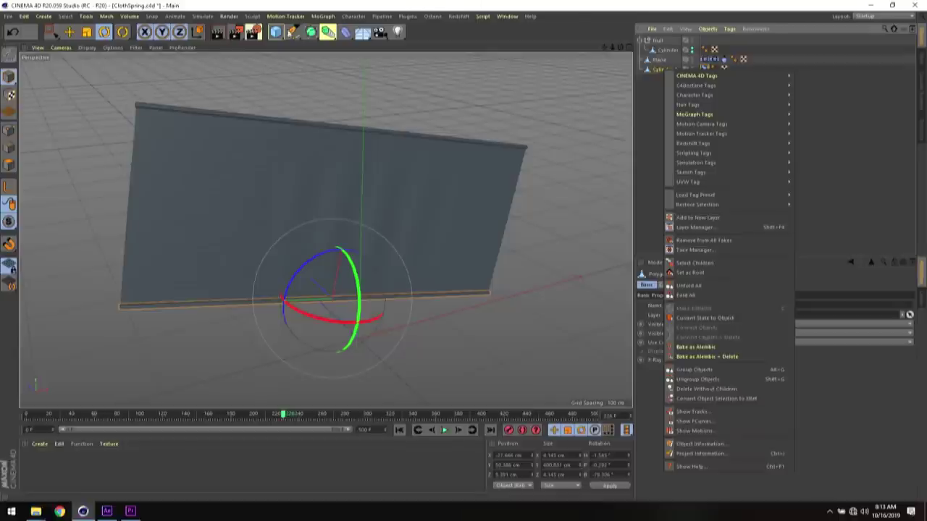
{"action": "left_click", "coordinate": [275, 31]}
{"action": "left_click", "coordinate": [451, 63]}
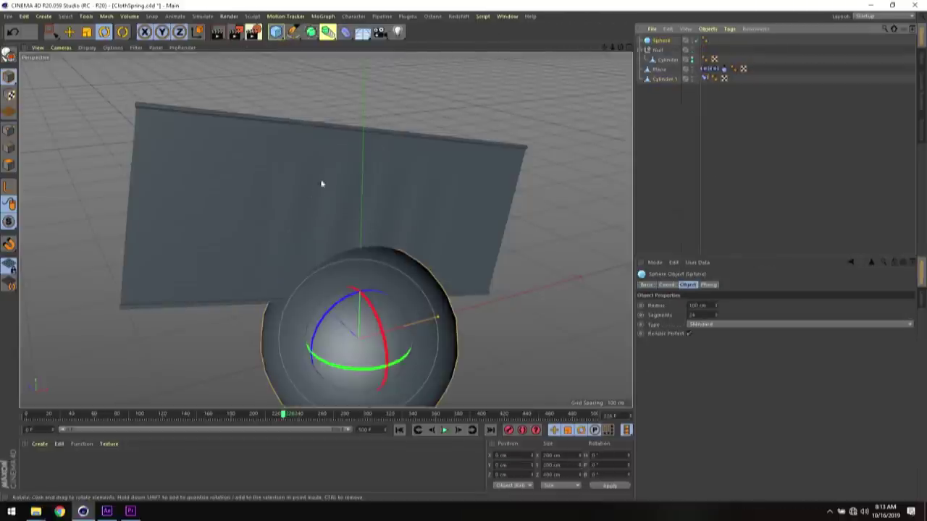
Move the sphere to the right and forward so it sits in front of the cloth.
{"action": "left_click_drag", "start_coordinate": [321, 181], "coordinate": [337, 215], "text": "alt"}
{"action": "key", "text": "e"}
{"action": "left_click_drag", "start_coordinate": [321, 326], "coordinate": [413, 284]}
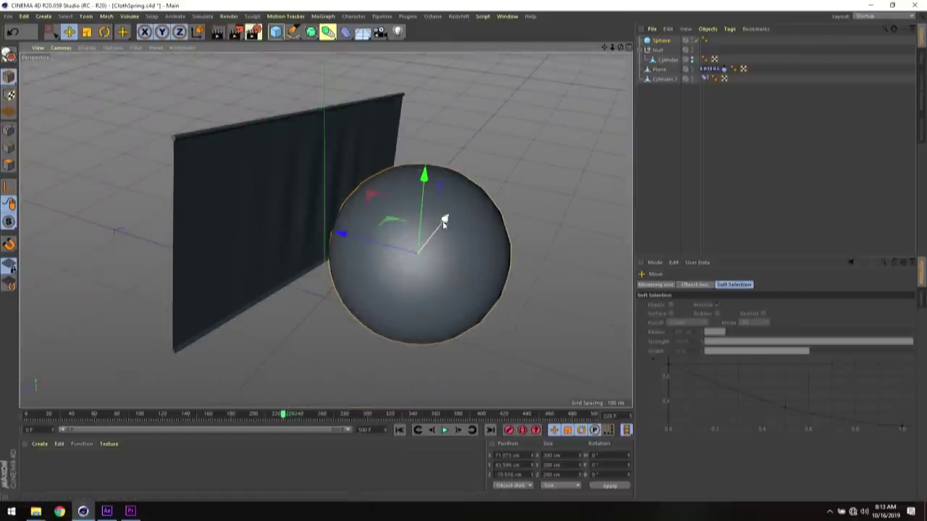
{"action": "left_click_drag", "start_coordinate": [440, 224], "coordinate": [381, 201]}
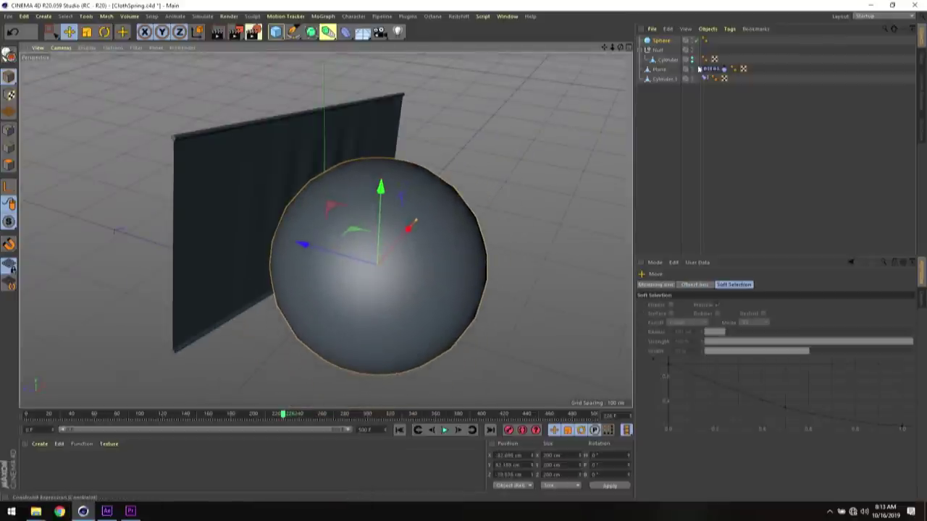
Add a Cloth Collider tag to the Sphere.
{"action": "left_click", "coordinate": [660, 41]}
{"action": "right_click", "coordinate": [662, 41]}
{"action": "mouse_move", "coordinate": [728, 152]}
{"action": "mouse_move", "coordinate": [741, 135]}
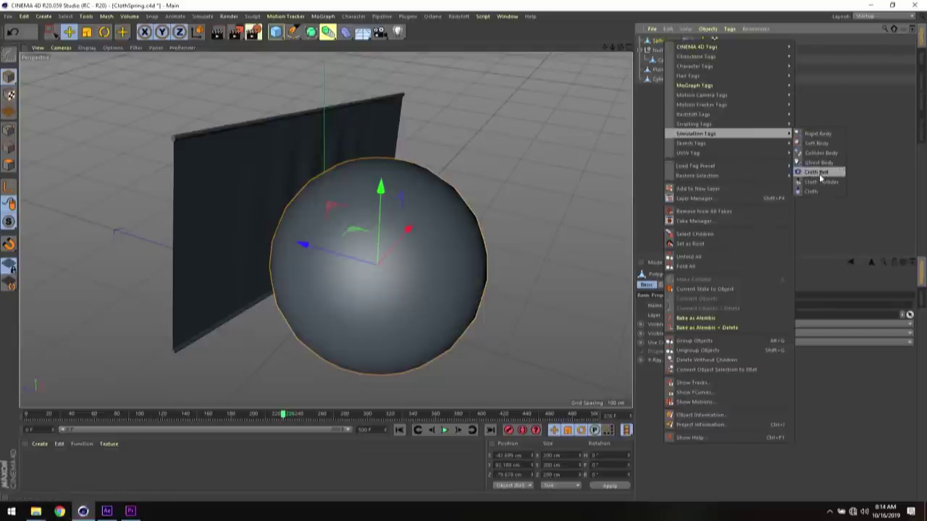
{"action": "left_click", "coordinate": [822, 181]}
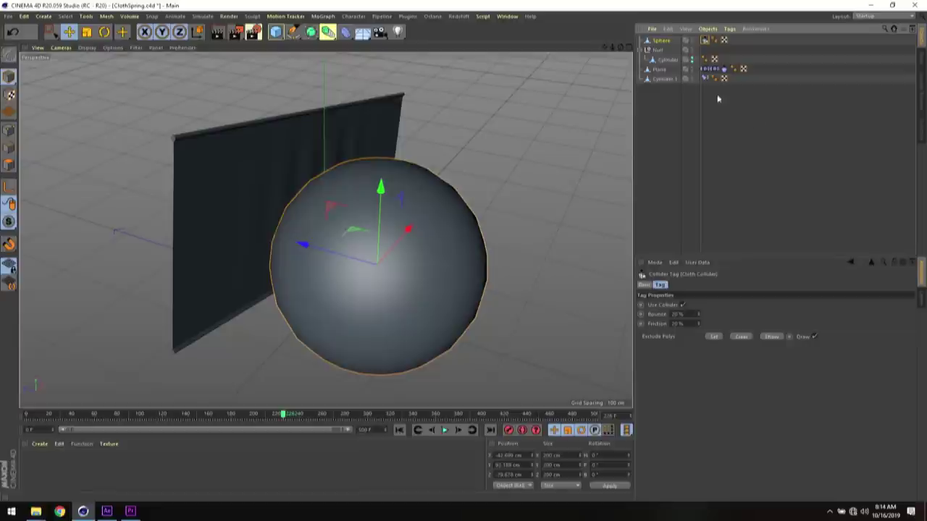
Restart the simulation from frame 0 and rotate the Null so the cloth drapes over the sphere.
{"action": "left_click", "coordinate": [657, 50]}
{"action": "left_click", "coordinate": [399, 430]}
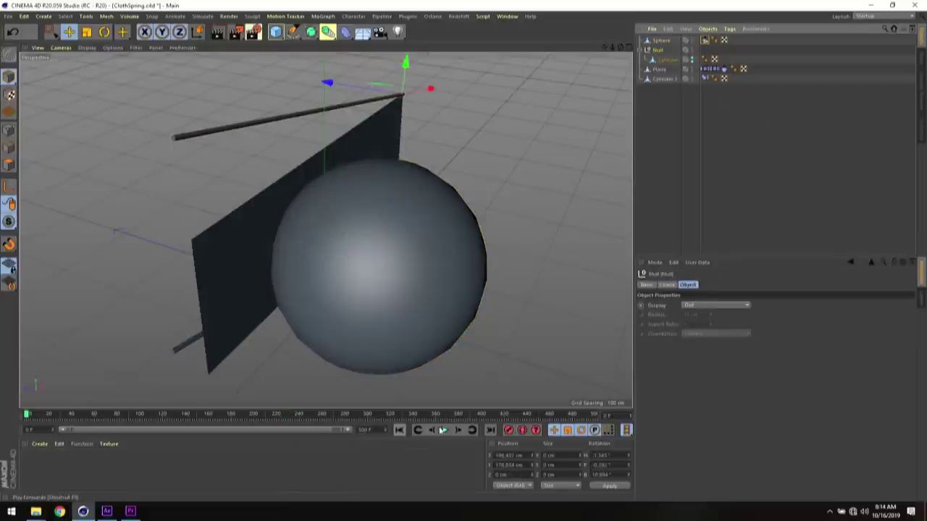
{"action": "key", "text": "r"}
{"action": "left_click_drag", "start_coordinate": [375, 101], "coordinate": [349, 113]}
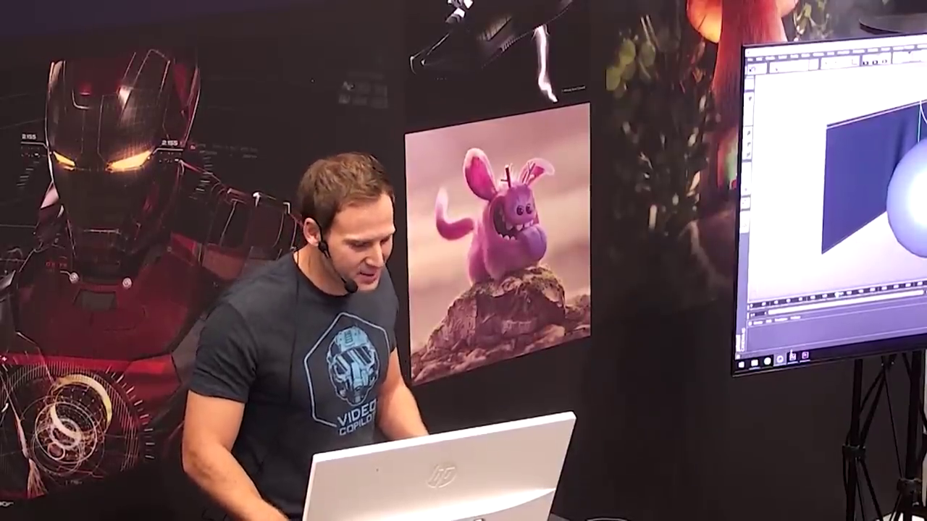
Scrub the THX Breakdown timeline ahead to the 'SINGLE CAMERA' title card.
{"action": "left_click_drag", "start_coordinate": [551, 403], "coordinate": [634, 406]}
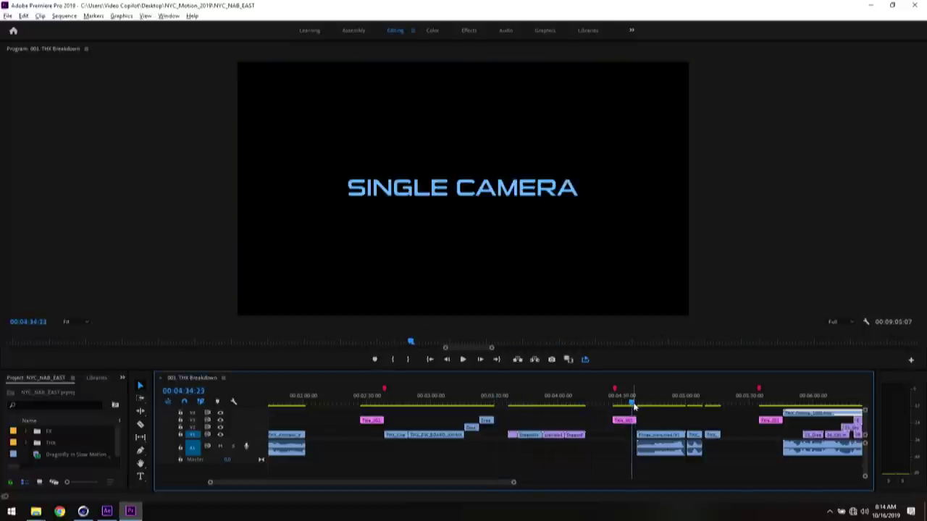
Jump ahead to the MAKING TRANSITIONS section and the space shot after its title.
{"action": "scroll", "coordinate": [593, 402], "scroll_direction": "down", "scroll_amount": 3}
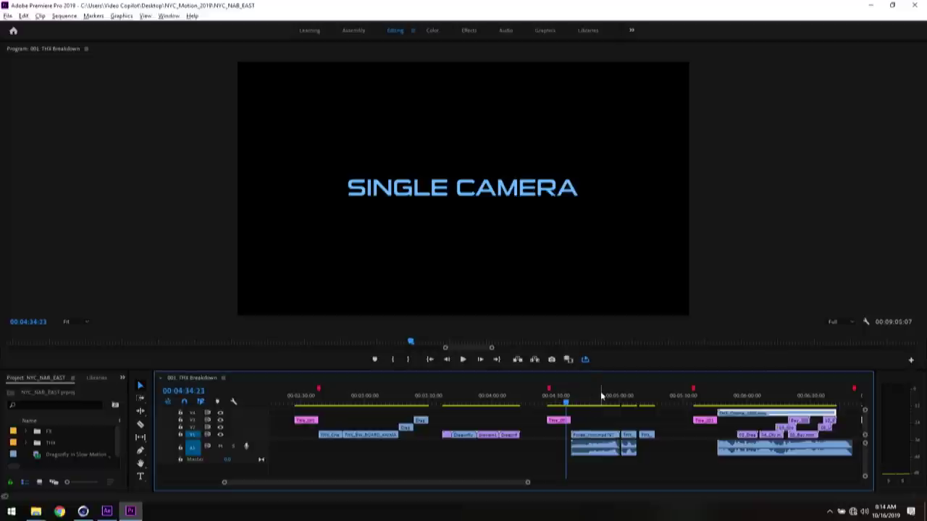
{"action": "left_click", "coordinate": [582, 400]}
{"action": "left_click_drag", "start_coordinate": [581, 401], "coordinate": [572, 402]}
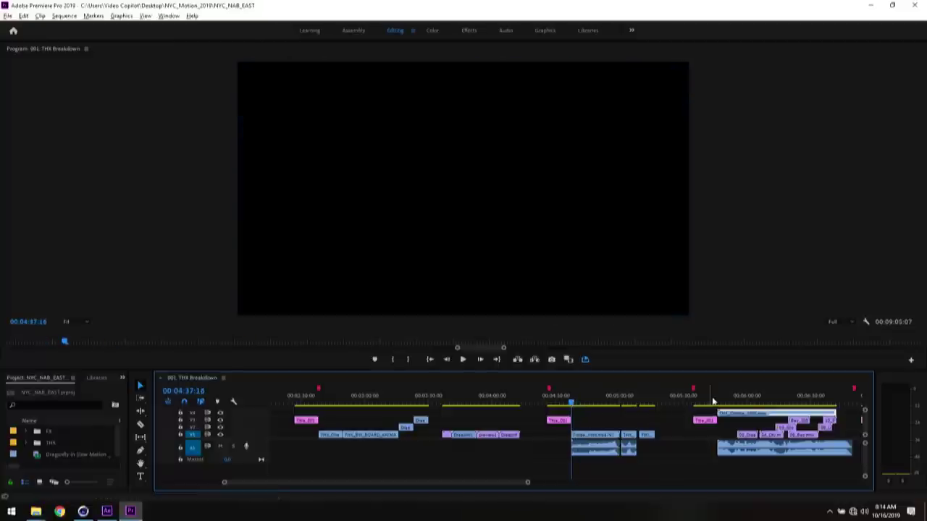
{"action": "key", "text": "Down"}
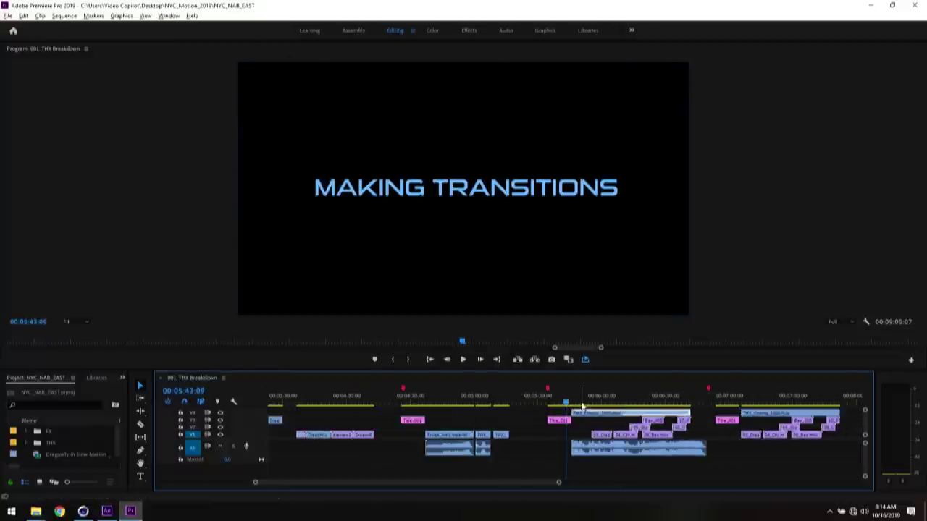
{"action": "left_click", "coordinate": [580, 402]}
Scrub through the mountain, dragonfly and underwater shots toward the neon city shot.
{"action": "left_click_drag", "start_coordinate": [580, 404], "coordinate": [592, 402]}
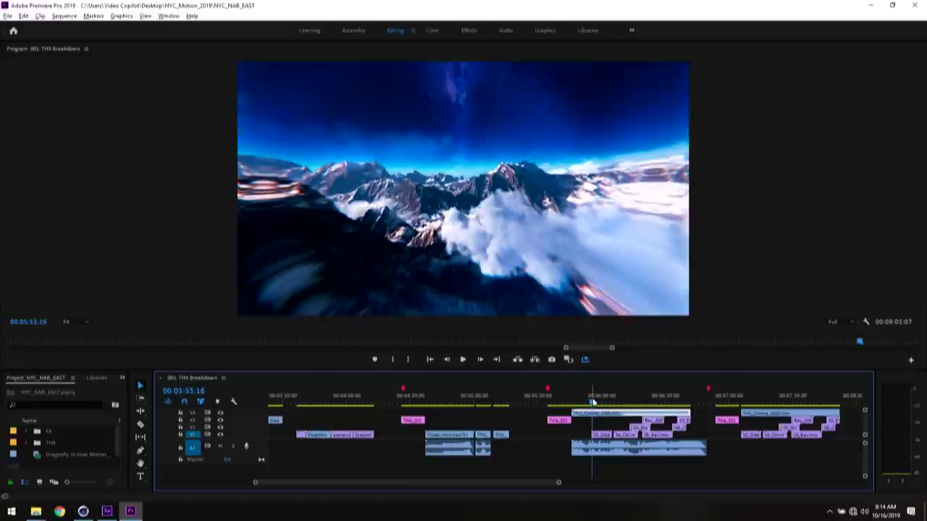
{"action": "left_click_drag", "start_coordinate": [598, 398], "coordinate": [601, 397]}
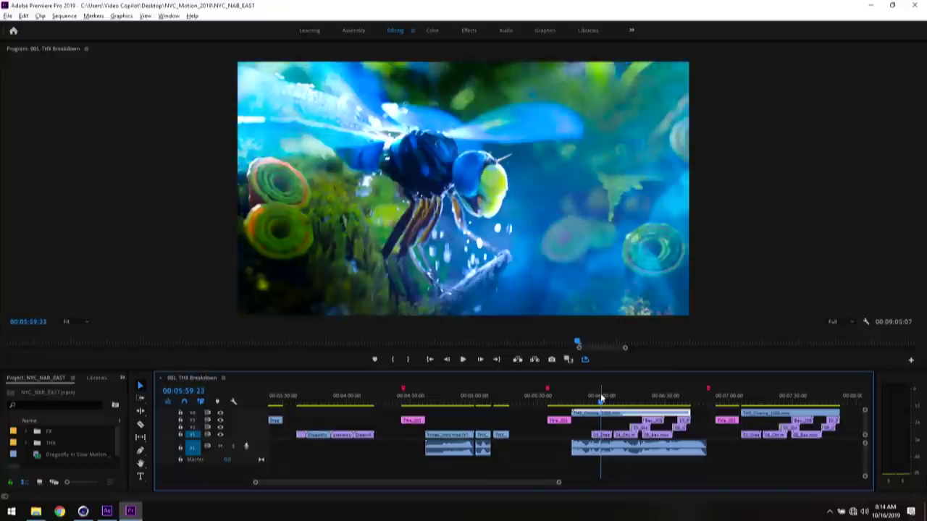
{"action": "left_click_drag", "start_coordinate": [600, 398], "coordinate": [609, 399]}
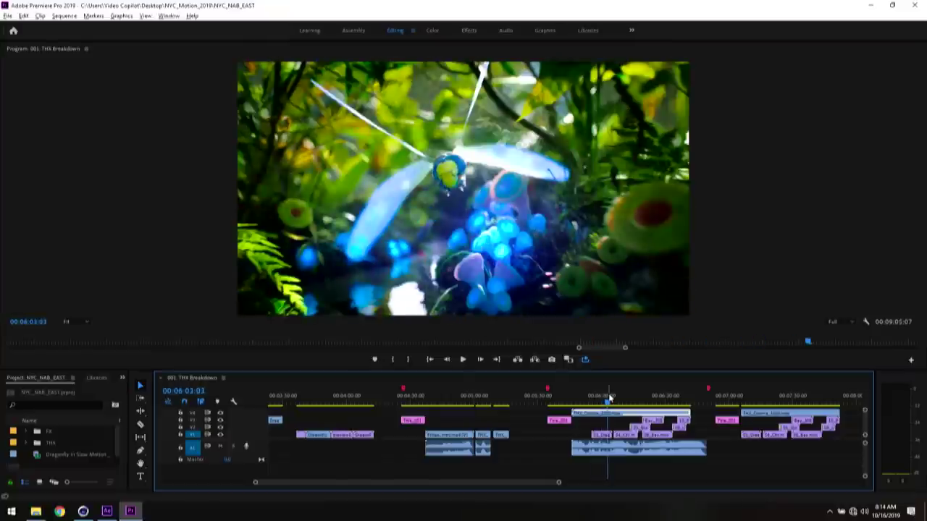
{"action": "left_click_drag", "start_coordinate": [609, 399], "coordinate": [606, 400]}
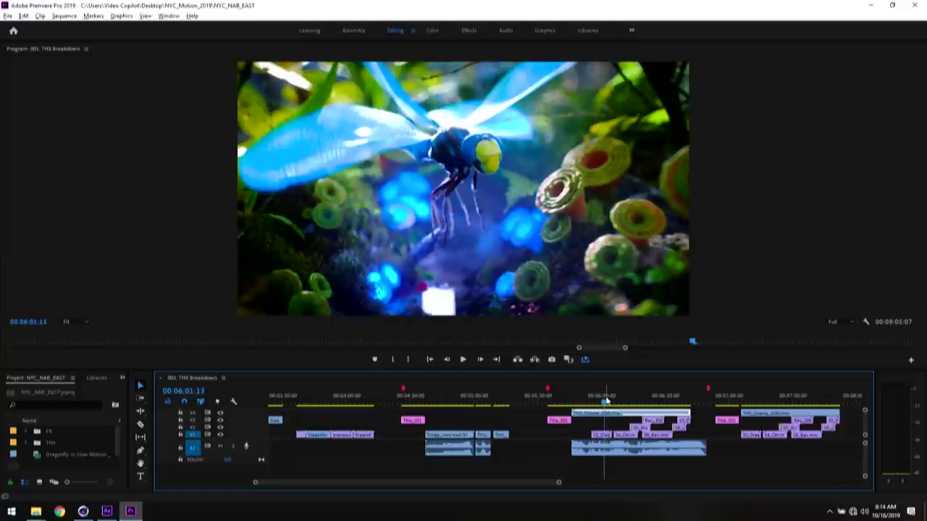
{"action": "left_click_drag", "start_coordinate": [604, 398], "coordinate": [621, 400]}
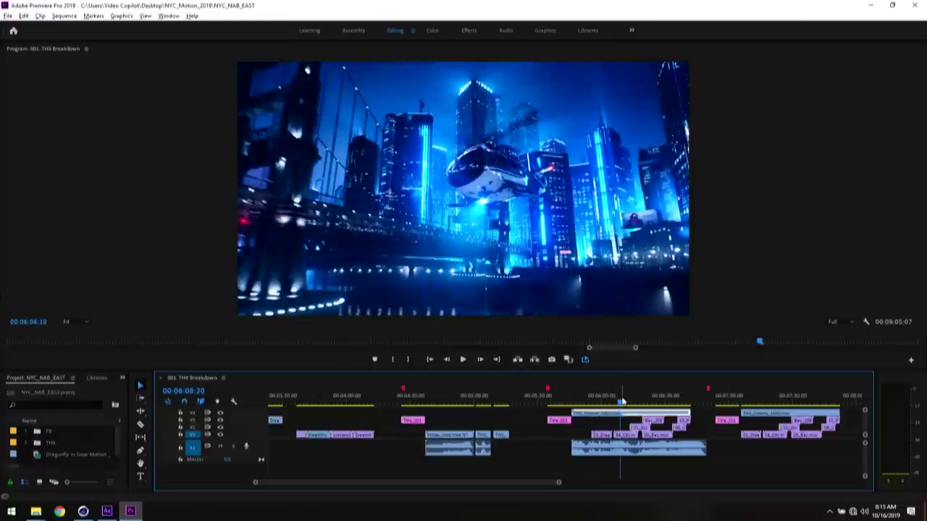
{"action": "left_click_drag", "start_coordinate": [620, 401], "coordinate": [610, 399]}
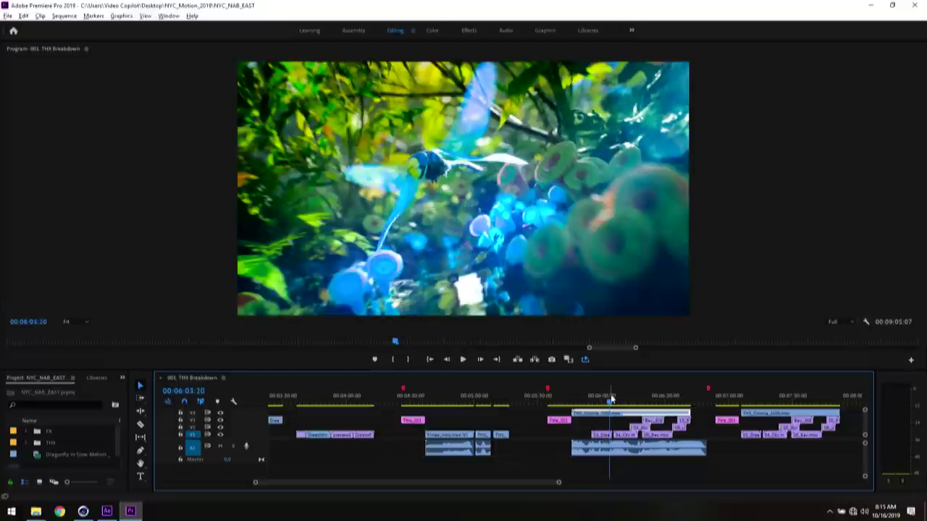
{"action": "left_click_drag", "start_coordinate": [610, 399], "coordinate": [674, 401]}
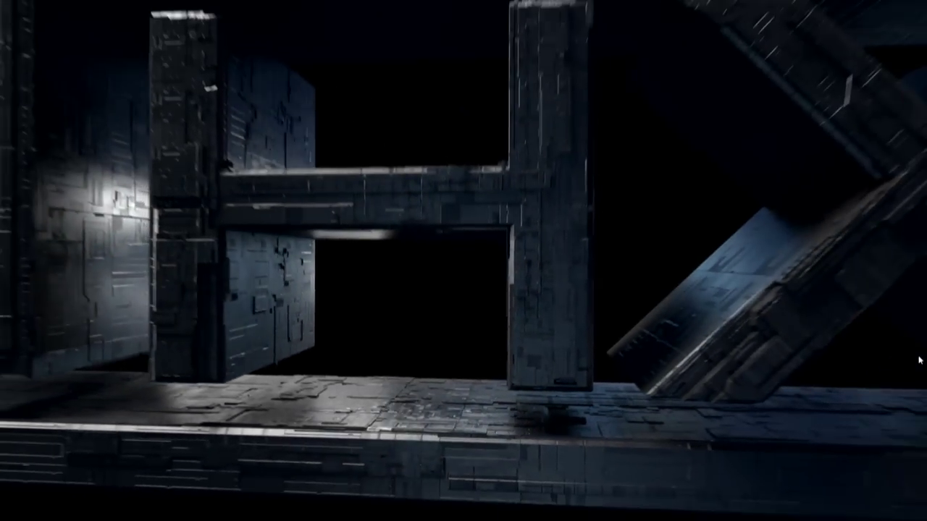
Exit full-screen, park on the dragonfly shot near 00:06:04, and zoom the timeline in there.
{"action": "key", "text": "Escape"}
{"action": "left_click_drag", "start_coordinate": [614, 405], "coordinate": [557, 395]}
{"action": "key", "text": "="}
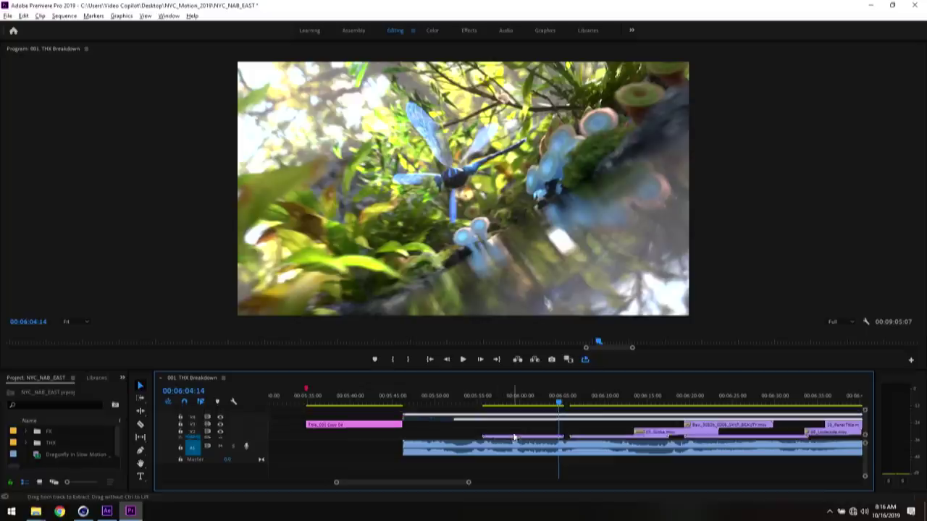
Step frame by frame and play through the dragonfly-to-water transition with its water overlay.
{"action": "left_click_drag", "start_coordinate": [449, 418], "coordinate": [445, 420]}
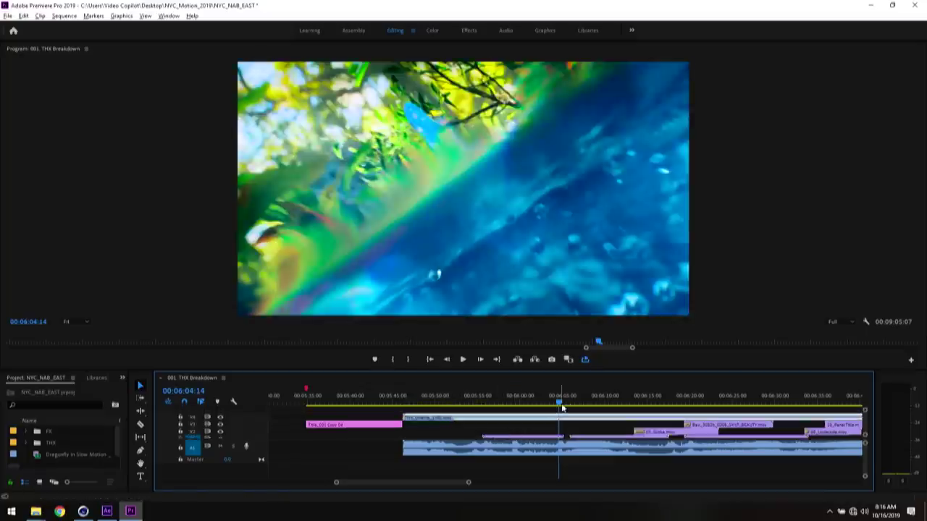
{"action": "key", "text": "Left"}
{"action": "key", "text": "Left"}
{"action": "key", "text": "Left"}
{"action": "key", "text": "Left"}
{"action": "key", "text": "Left"}
{"action": "key", "text": "Left"}
{"action": "key", "text": "Left"}
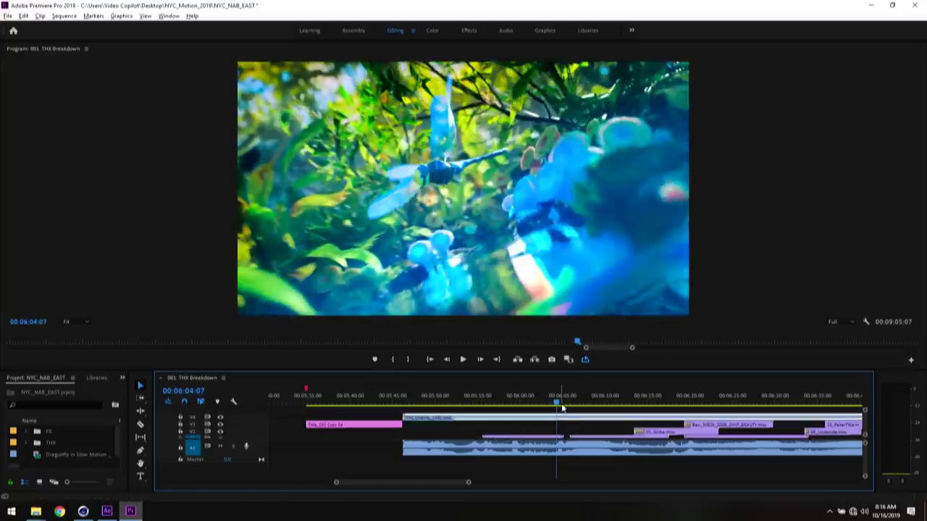
{"action": "key", "text": "Right"}
{"action": "key", "text": "Right"}
{"action": "key", "text": "Right"}
{"action": "key", "text": "Right"}
{"action": "key", "text": "Right"}
{"action": "key", "text": "Right"}
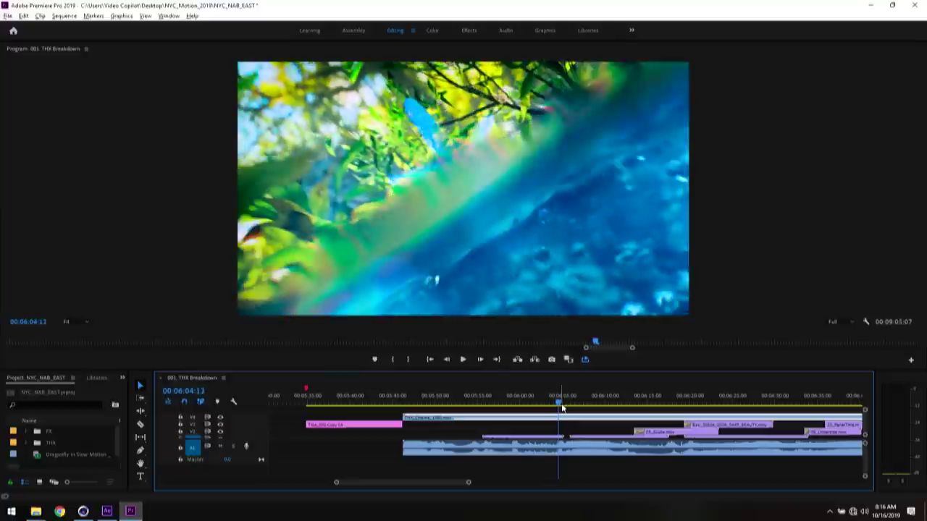
{"action": "key", "text": "Right"}
{"action": "key", "text": "Right"}
{"action": "key", "text": "Right"}
{"action": "key", "text": "Right"}
{"action": "key", "text": "Right"}
{"action": "key", "text": "Right"}
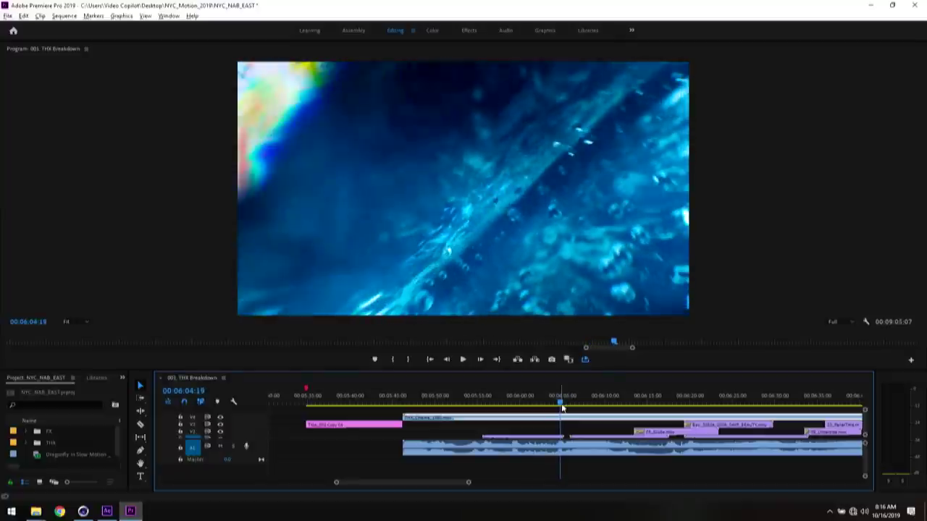
{"action": "key", "text": "Right"}
{"action": "key", "text": "Right"}
{"action": "key", "text": "Right"}
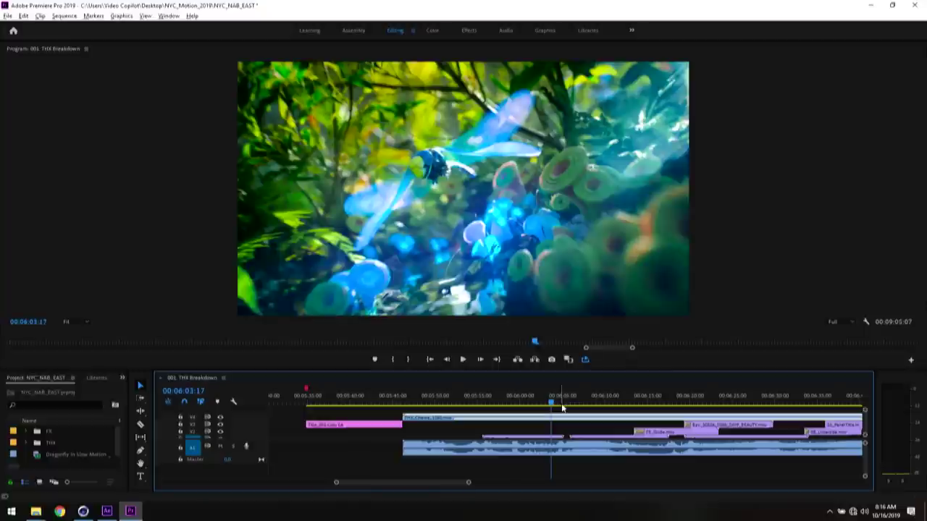
{"action": "key", "text": "space"}
{"action": "key", "text": "space"}
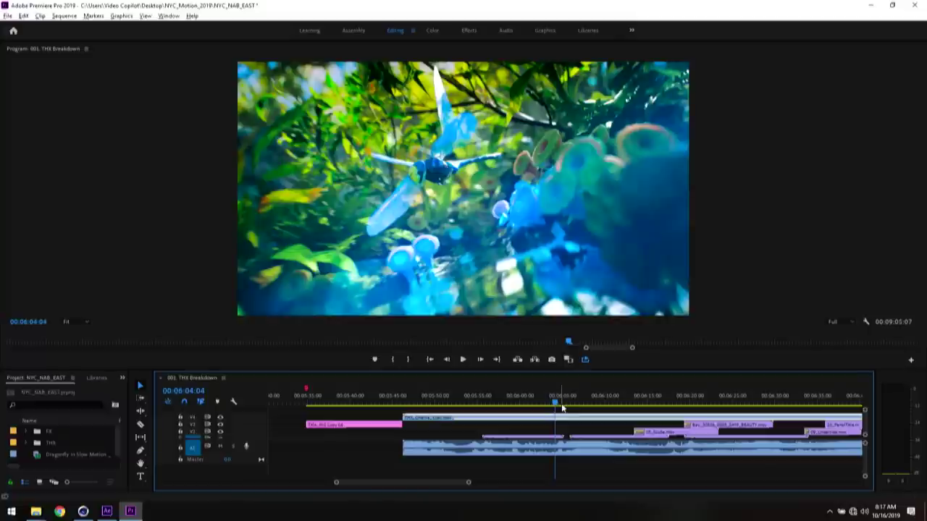
{"action": "key", "text": "space"}
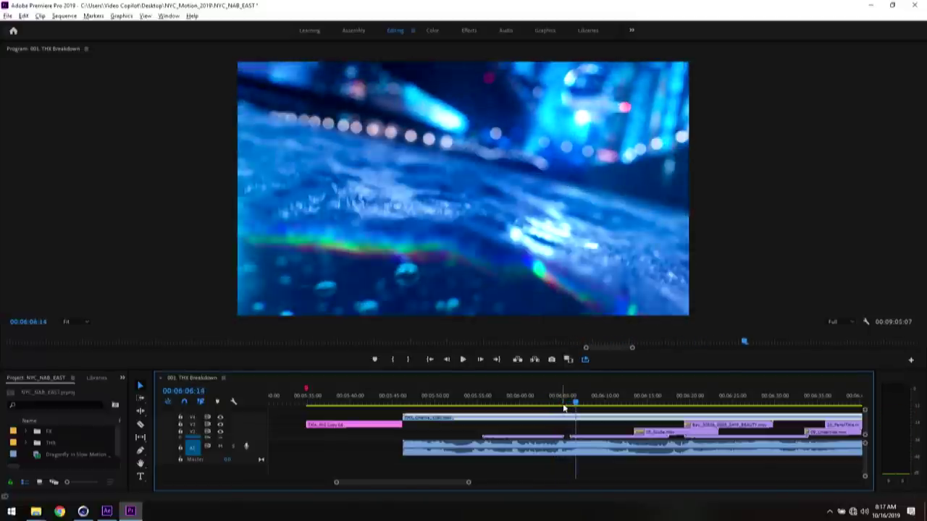
Scrub back from 00:06:05:03 to just before 6:04, then switch to After Effects.
{"action": "left_click", "coordinate": [563, 407]}
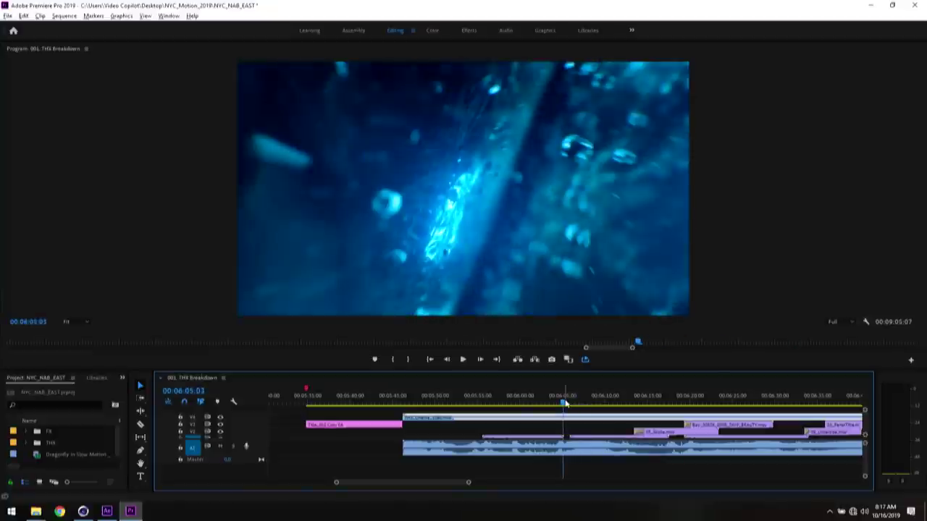
{"action": "left_click_drag", "start_coordinate": [565, 405], "coordinate": [532, 402]}
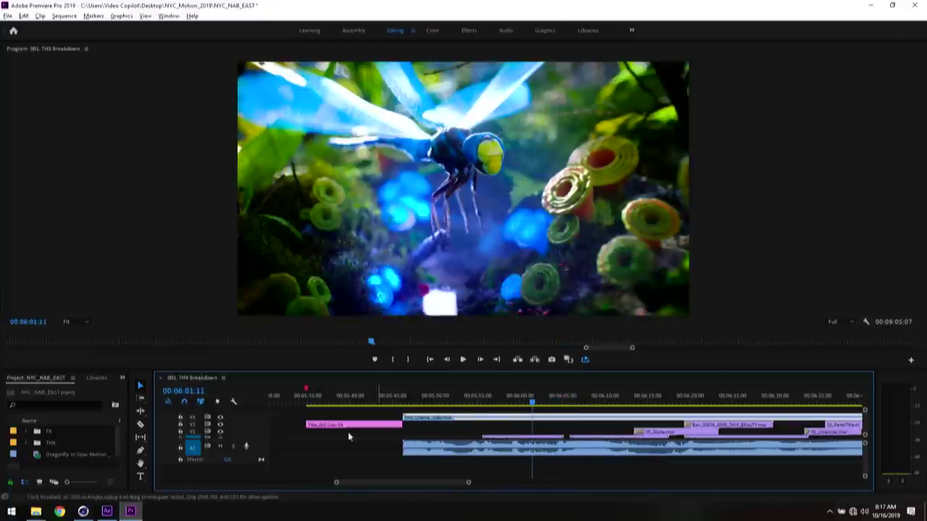
{"action": "left_click", "coordinate": [110, 512]}
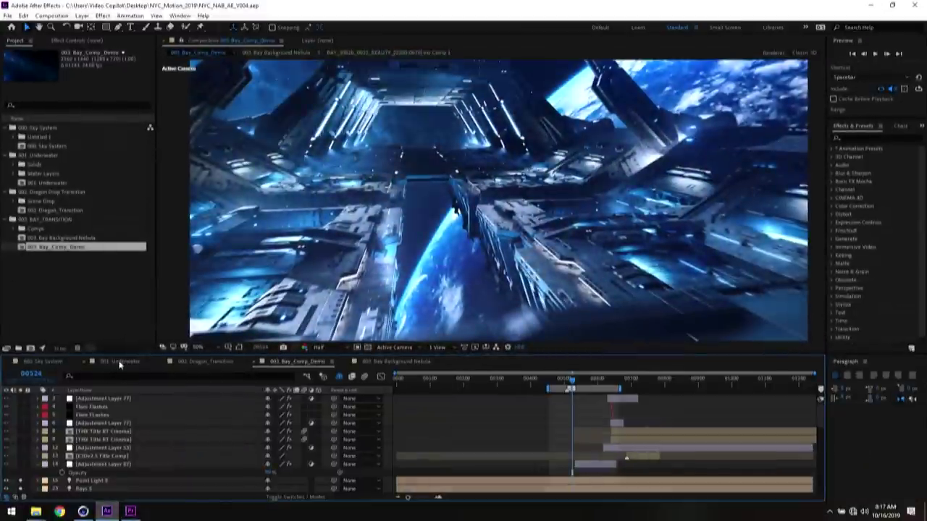
Open 001_Underwater at the water-edge frame over a transparency grid and show the surface layer's effects.
{"action": "left_click", "coordinate": [120, 361]}
{"action": "left_click", "coordinate": [467, 381]}
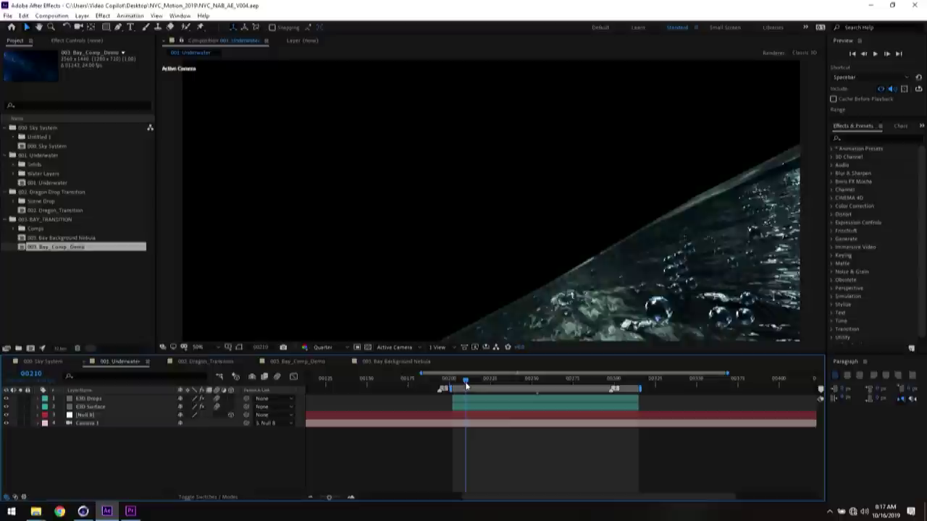
{"action": "left_click", "coordinate": [368, 347]}
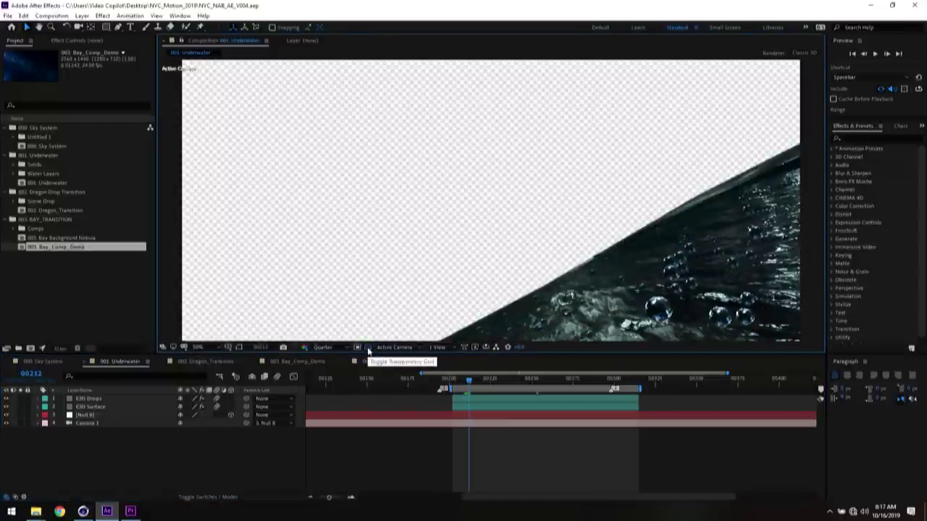
{"action": "left_click", "coordinate": [100, 423]}
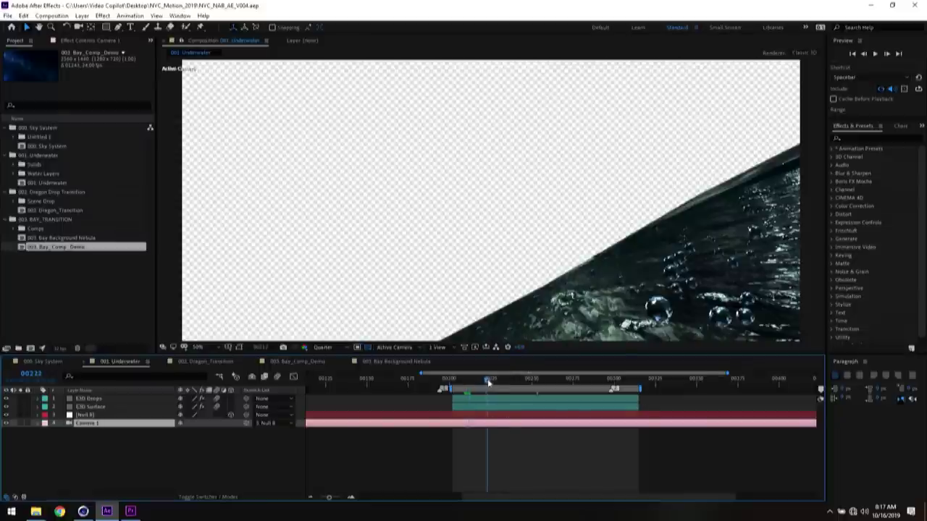
{"action": "key", "text": "space"}
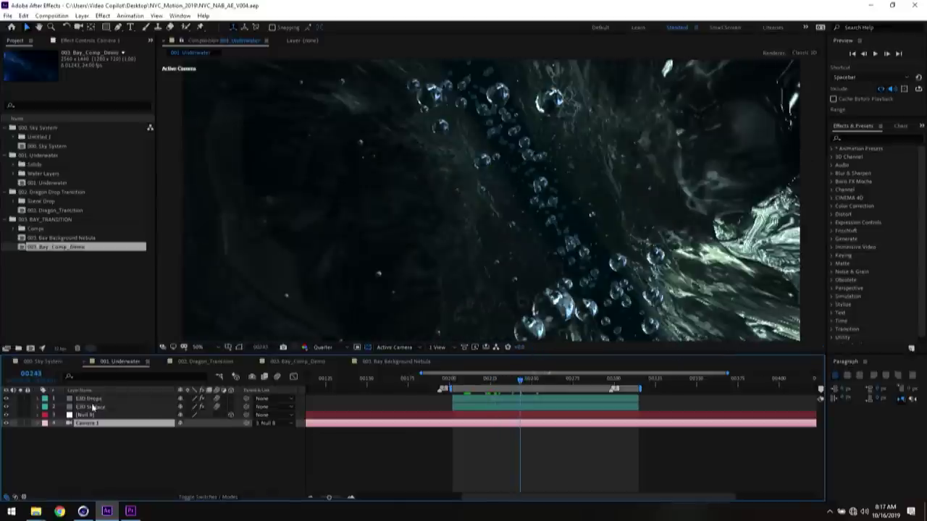
{"action": "left_click", "coordinate": [93, 407]}
{"action": "left_click", "coordinate": [75, 40]}
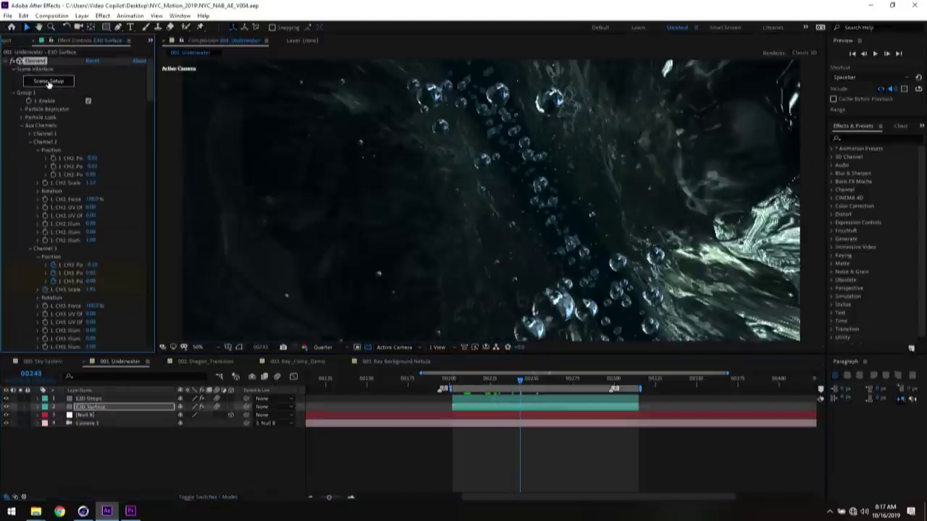
Open the Element 3D scene setup and apply the ice_blue Copy 2 material to the Water group.
{"action": "left_click", "coordinate": [48, 81]}
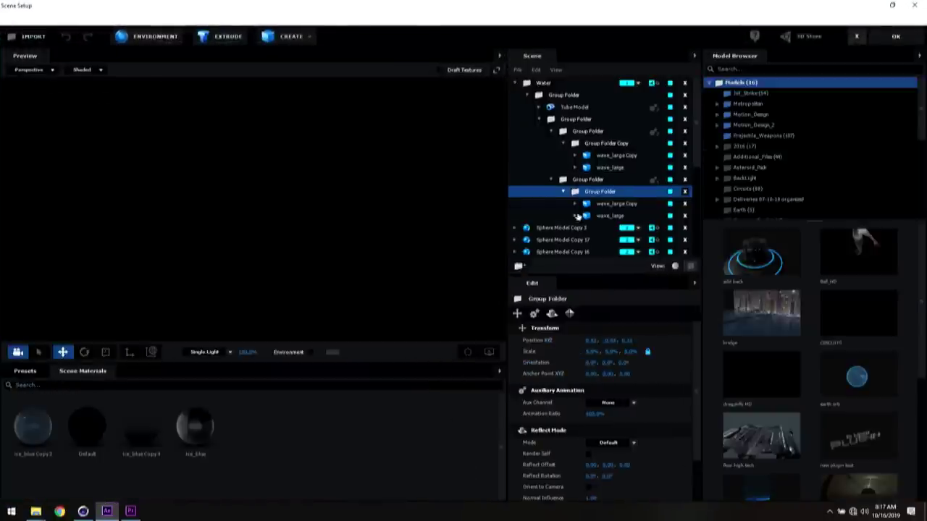
{"action": "left_click", "coordinate": [480, 280]}
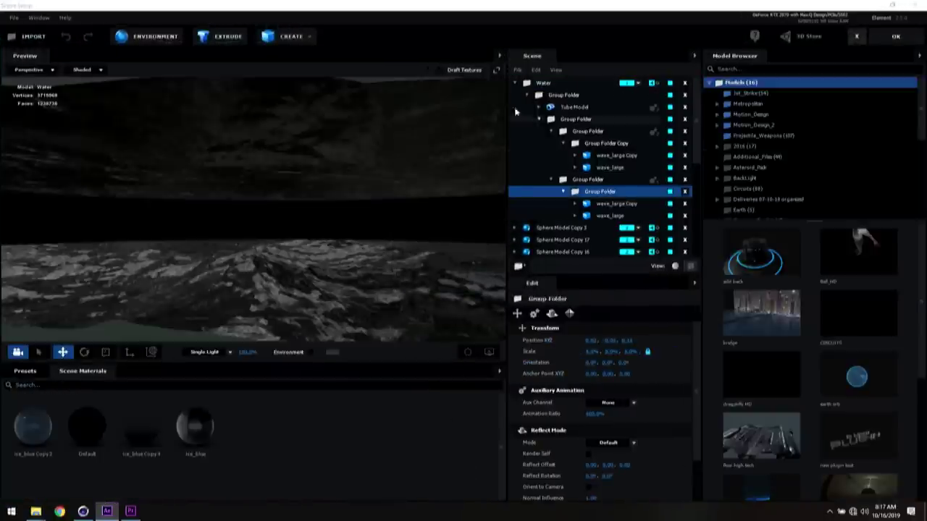
{"action": "left_click", "coordinate": [539, 84]}
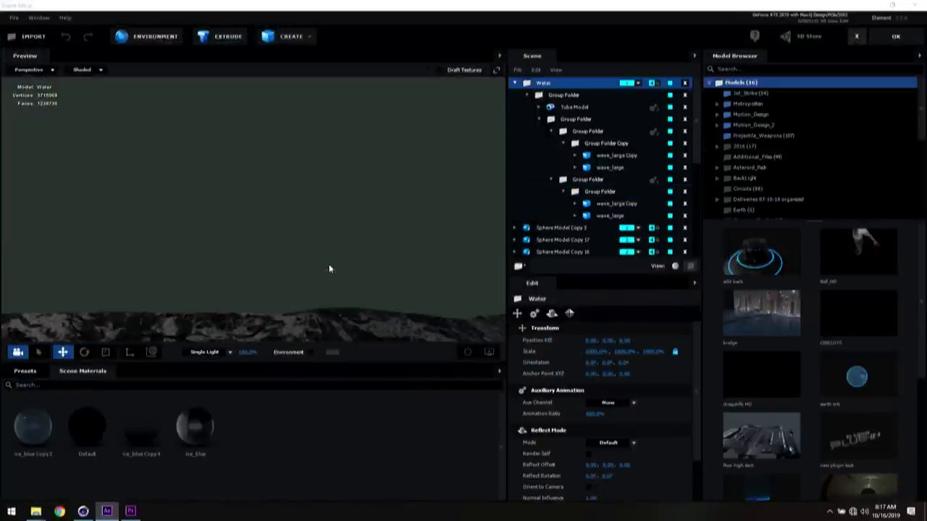
{"action": "left_click_drag", "start_coordinate": [327, 249], "coordinate": [292, 215]}
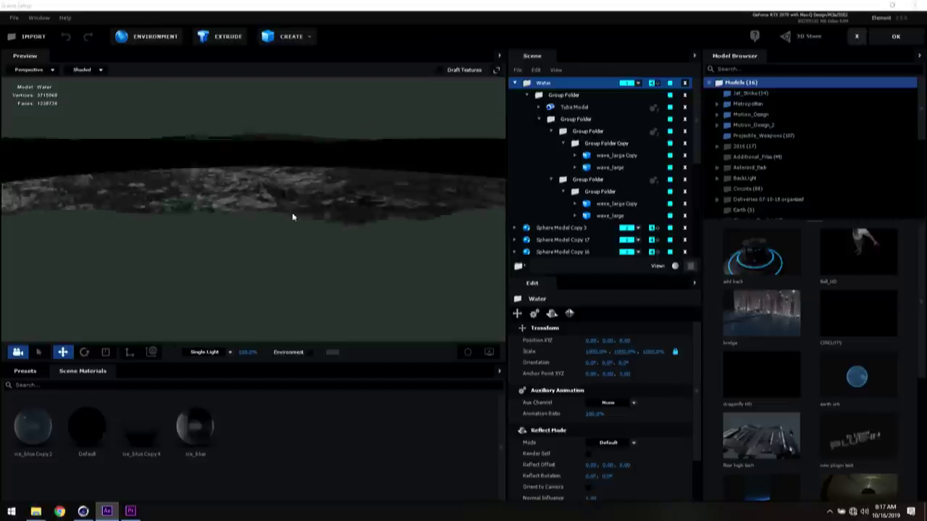
{"action": "left_click_drag", "start_coordinate": [43, 435], "coordinate": [545, 84]}
Inspect the water from side and top-down views, then exit Element 3D to After Effects.
{"action": "scroll", "coordinate": [274, 227], "scroll_direction": "down", "scroll_amount": 10}
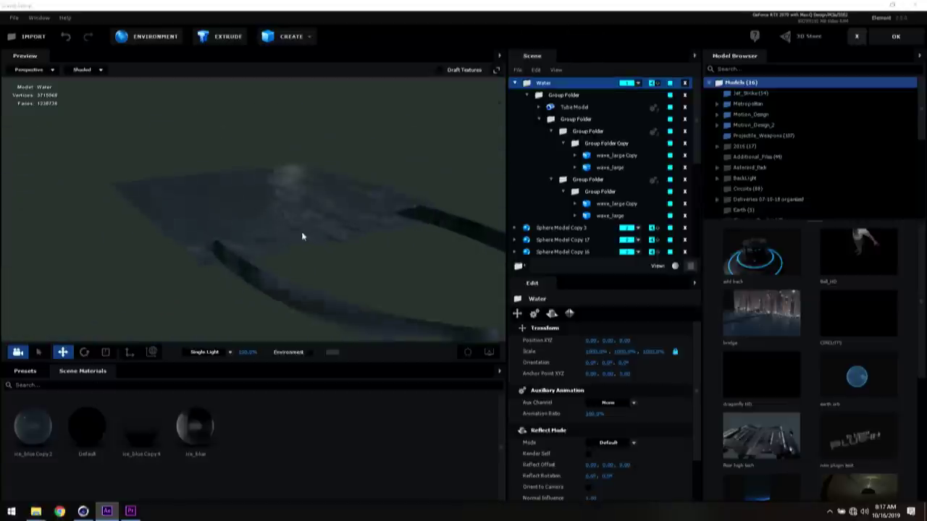
{"action": "left_click_drag", "start_coordinate": [285, 265], "coordinate": [316, 246]}
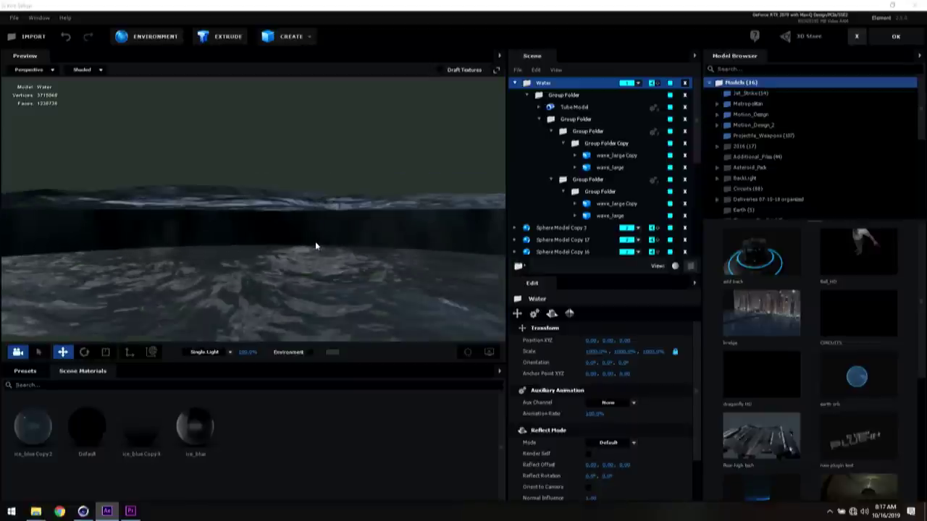
{"action": "left_click_drag", "start_coordinate": [329, 244], "coordinate": [362, 190]}
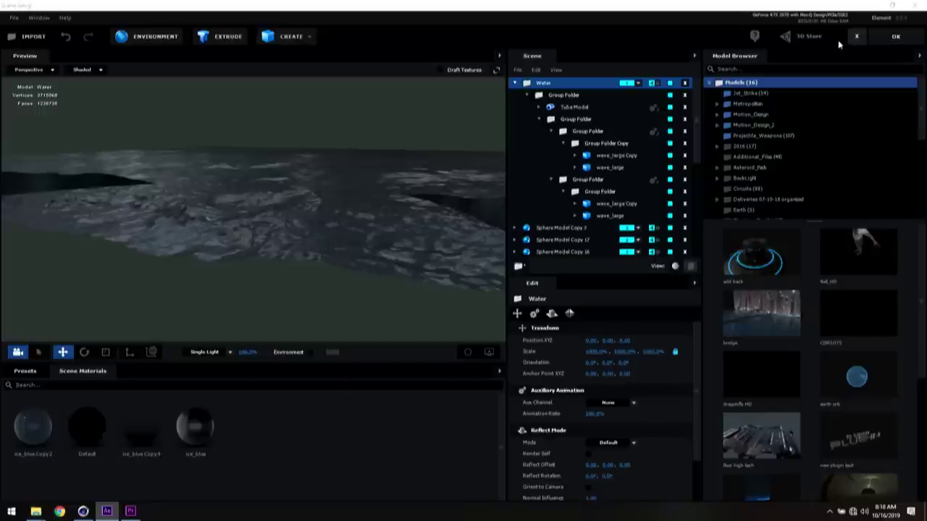
{"action": "left_click", "coordinate": [856, 37]}
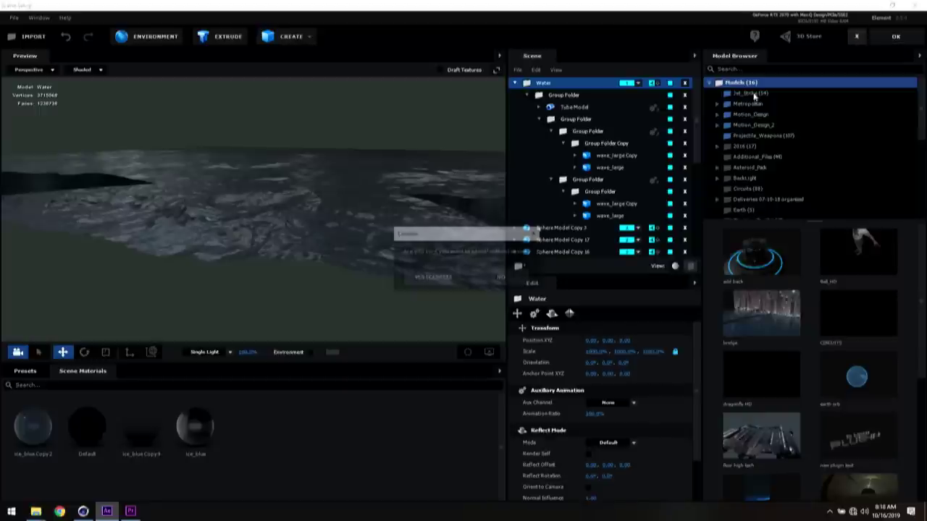
{"action": "left_click", "coordinate": [426, 278]}
Raise the E3D Surface's Camera Near Plane so the closest part of the water is clipped away.
{"action": "left_click_drag", "start_coordinate": [474, 389], "coordinate": [549, 389]}
{"action": "scroll", "coordinate": [145, 174], "scroll_direction": "down", "scroll_amount": 5}
{"action": "scroll", "coordinate": [144, 178], "scroll_direction": "down", "scroll_amount": 5}
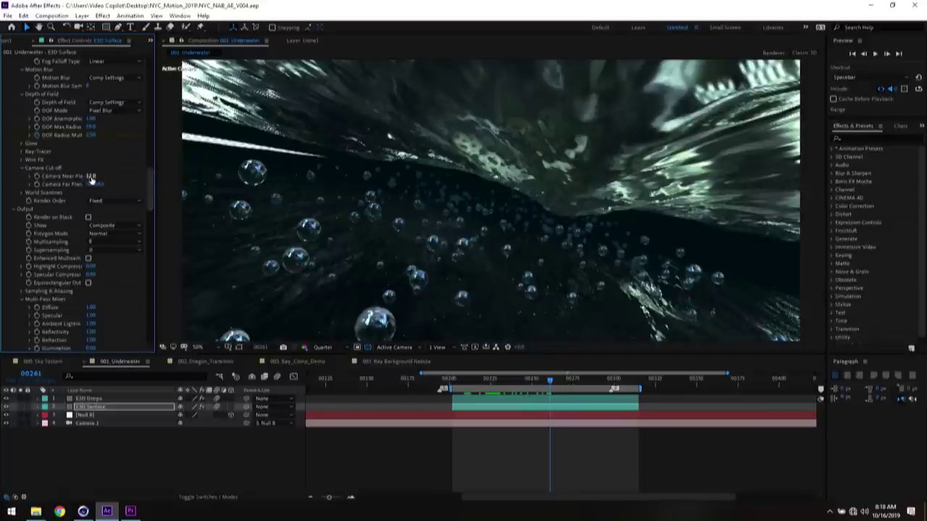
{"action": "left_click_drag", "start_coordinate": [90, 176], "coordinate": [90, 176]}
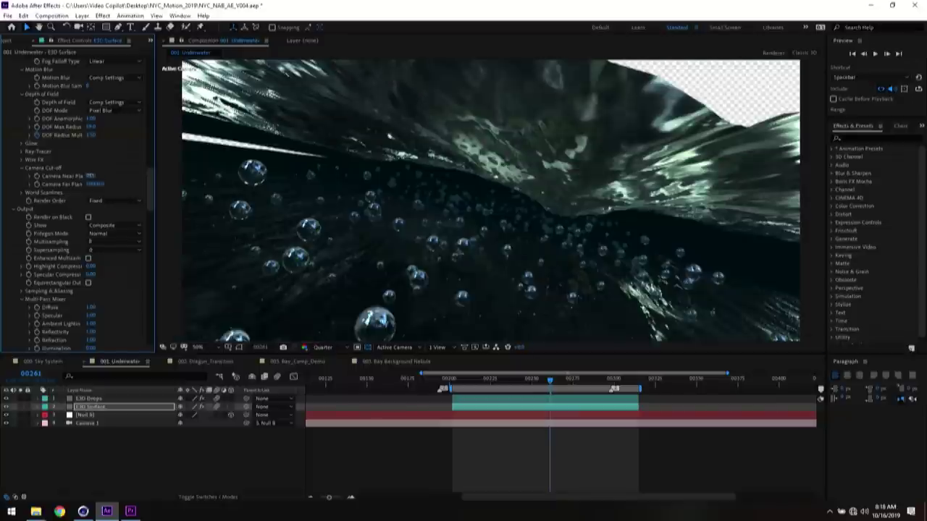
Inspect the E3D Drops layer's settings at frame 216, then reselect the E3D Surface layer.
{"action": "left_click", "coordinate": [90, 398]}
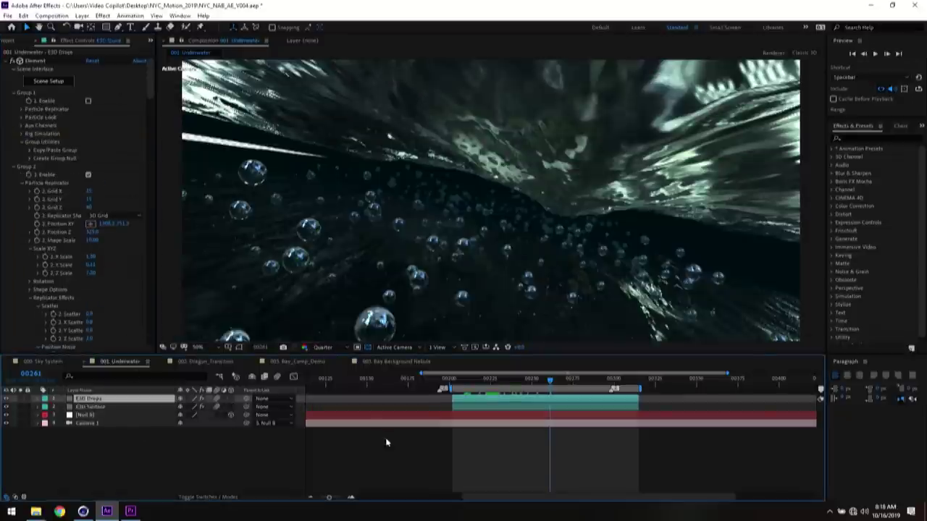
{"action": "left_click", "coordinate": [475, 379]}
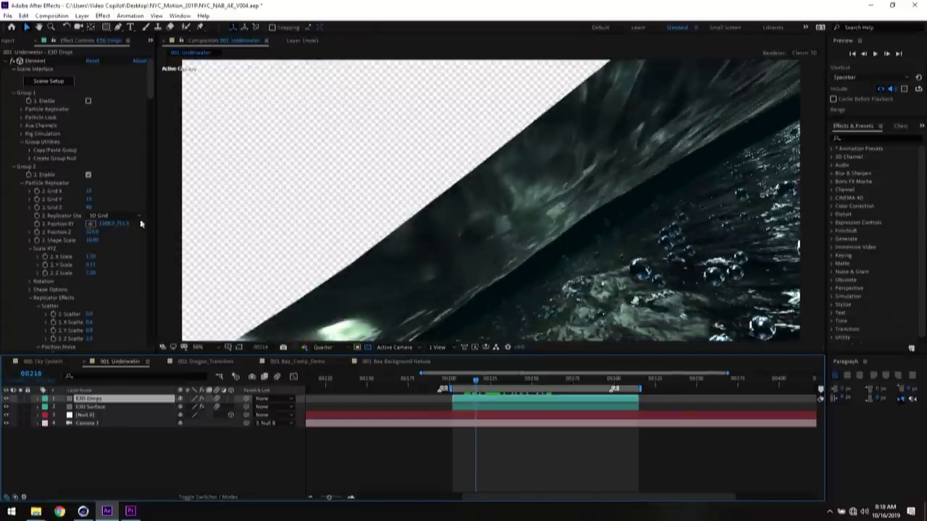
{"action": "left_click_drag", "start_coordinate": [150, 76], "coordinate": [145, 192]}
{"action": "scroll", "coordinate": [96, 135], "scroll_direction": "up", "scroll_amount": 1}
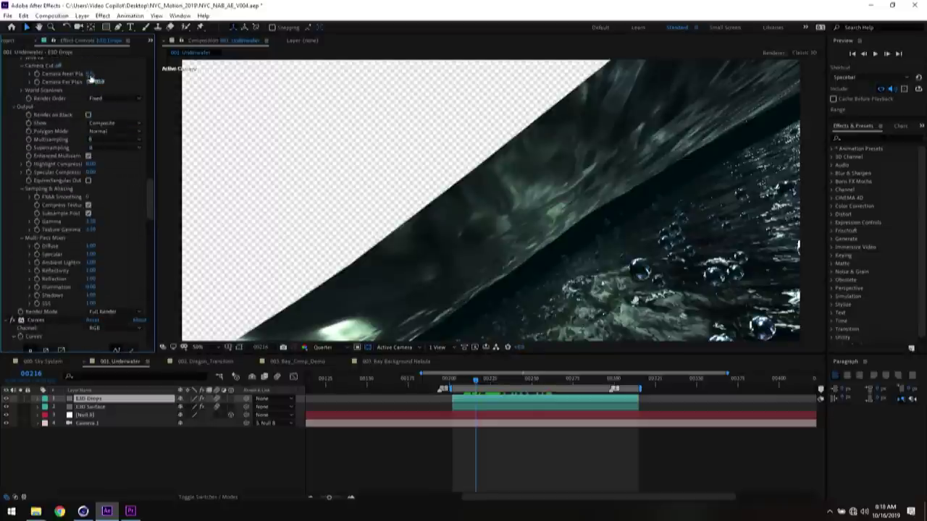
{"action": "scroll", "coordinate": [94, 110], "scroll_direction": "up", "scroll_amount": 1}
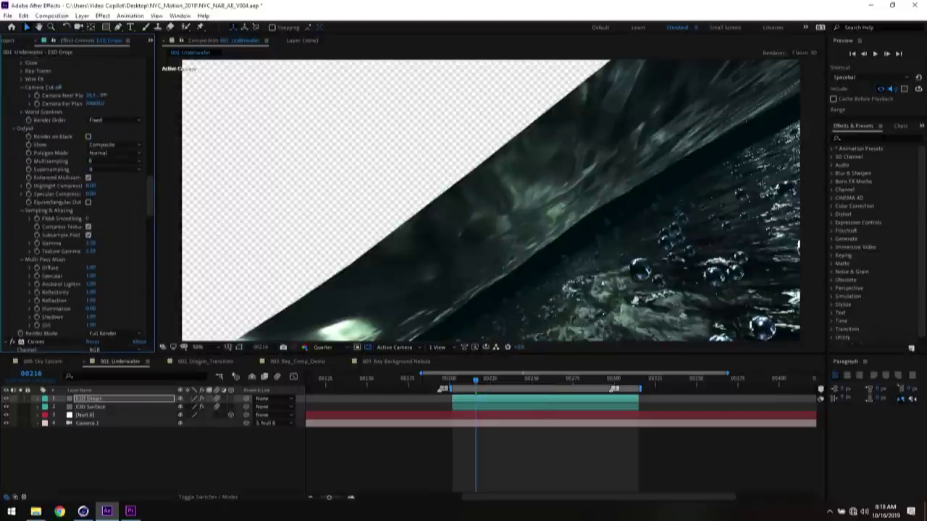
{"action": "left_click", "coordinate": [92, 407]}
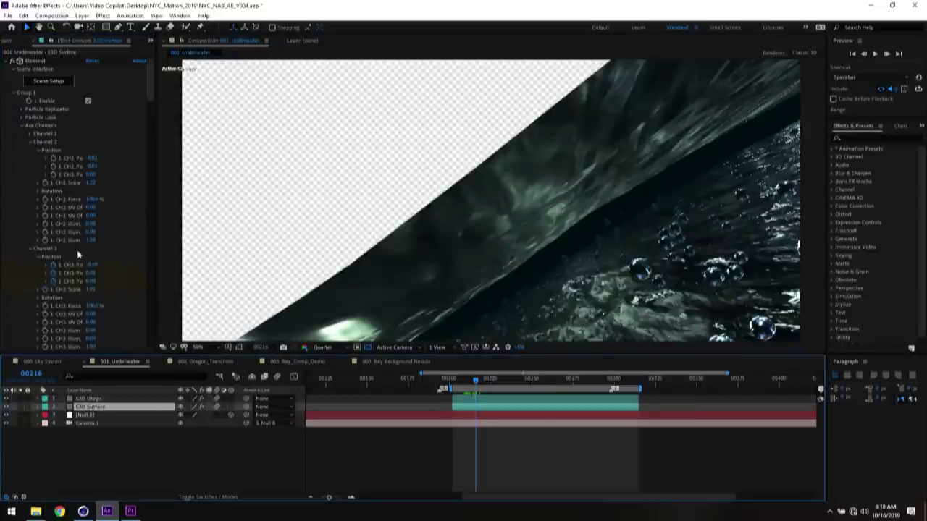
Collapse the surface's Fog settings and lower Camera Near Plane until no transparent gap remains.
{"action": "left_click_drag", "start_coordinate": [155, 89], "coordinate": [115, 184]}
{"action": "scroll", "coordinate": [115, 184], "scroll_direction": "up", "scroll_amount": 6}
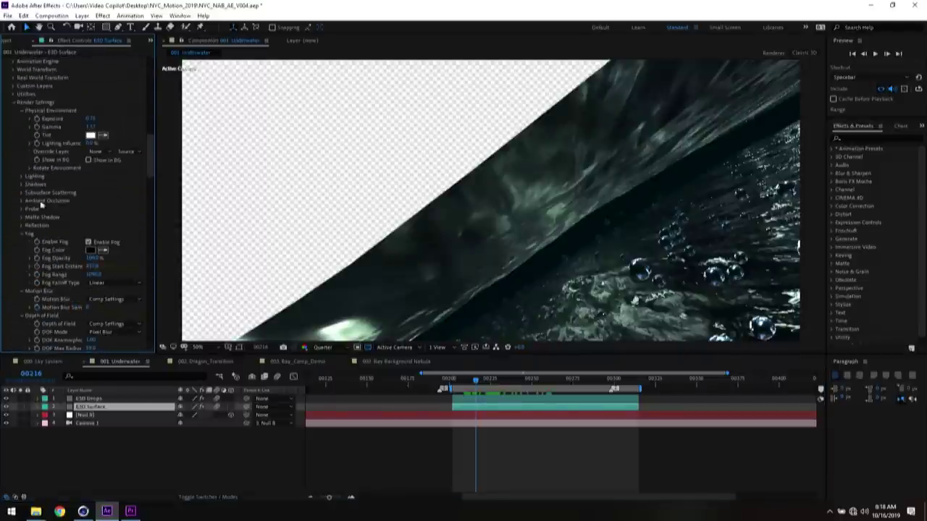
{"action": "left_click", "coordinate": [22, 235]}
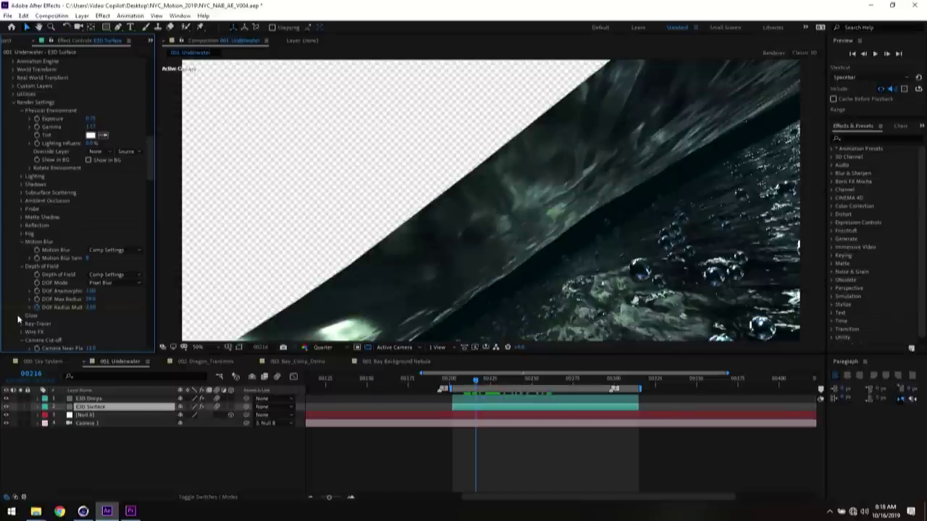
{"action": "scroll", "coordinate": [72, 337], "scroll_direction": "down", "scroll_amount": 1}
{"action": "mouse_move", "coordinate": [92, 327]}
{"action": "left_mouse_down"}
{"action": "mouse_move", "coordinate": [90, 337]}
{"action": "mouse_move", "coordinate": [92, 329]}
{"action": "left_mouse_up"}
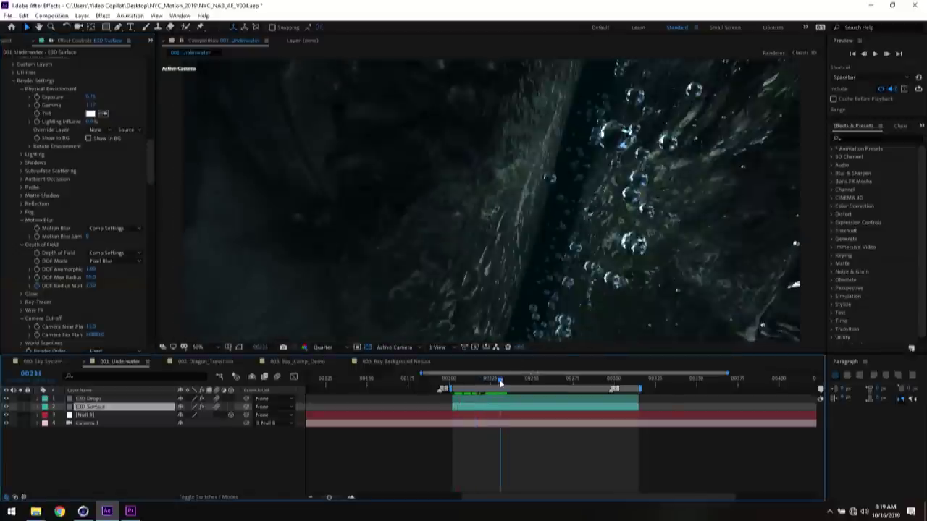
Turn on Depth of Field for Camera 1 and preview the softly blurred bubbles.
{"action": "left_click", "coordinate": [86, 424]}
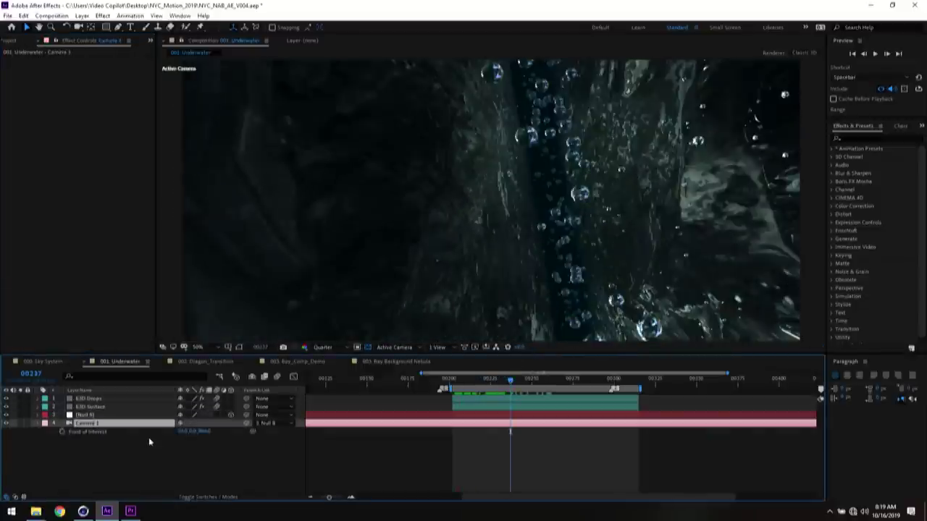
{"action": "key", "text": "a"}
{"action": "key", "text": "a"}
{"action": "left_click", "coordinate": [182, 448]}
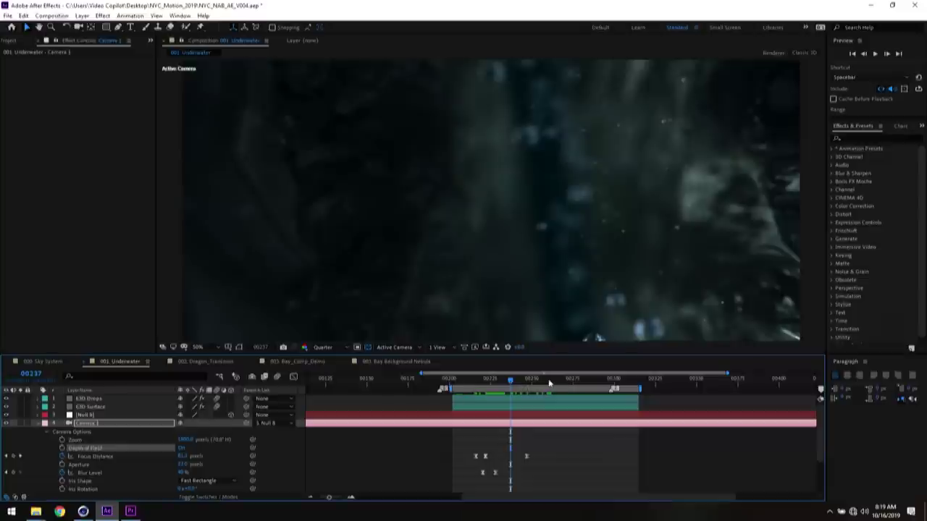
{"action": "left_click_drag", "start_coordinate": [556, 378], "coordinate": [526, 382]}
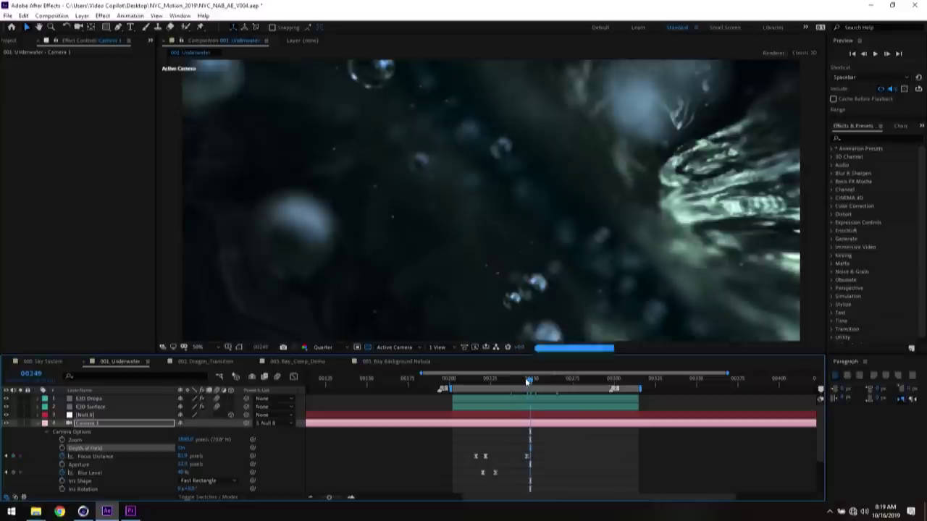
{"action": "key", "text": "alt+Tab"}
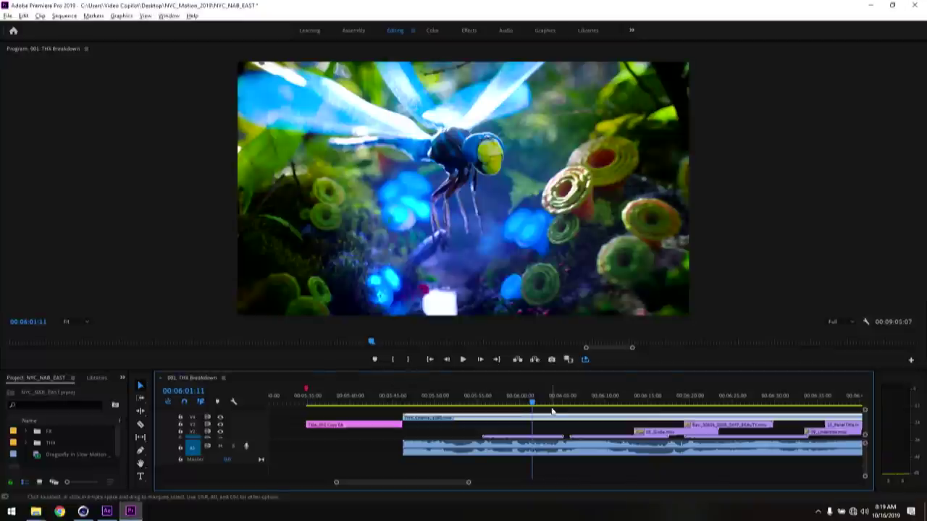
In Premiere Pro, step frame by frame across the cut from the blue water shot into the night bridge shot.
{"action": "mouse_move", "coordinate": [551, 404]}
{"action": "left_mouse_down"}
{"action": "mouse_move", "coordinate": [595, 405]}
{"action": "mouse_move", "coordinate": [550, 404]}
{"action": "left_mouse_up"}
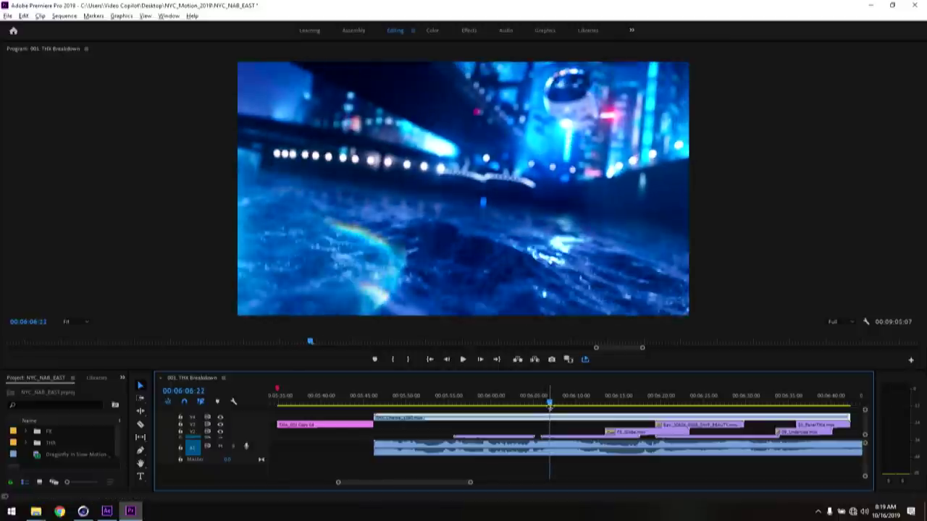
{"action": "left_click_drag", "start_coordinate": [550, 406], "coordinate": [549, 343]}
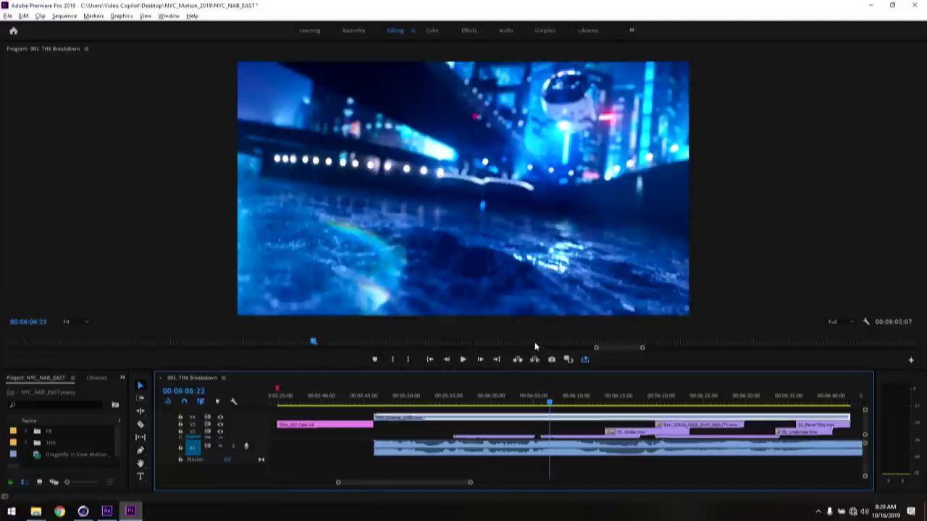
{"action": "key", "text": "Left"}
{"action": "key", "text": "Left"}
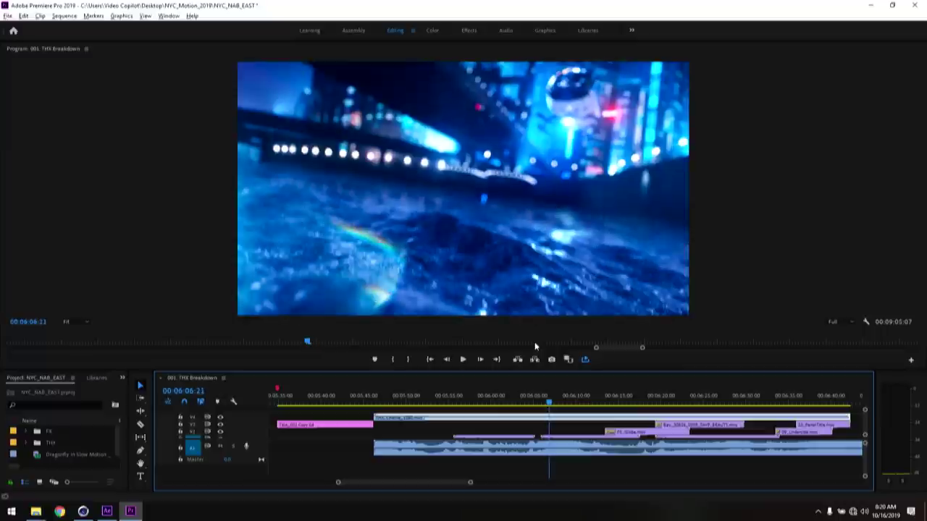
{"action": "key", "text": "Left"}
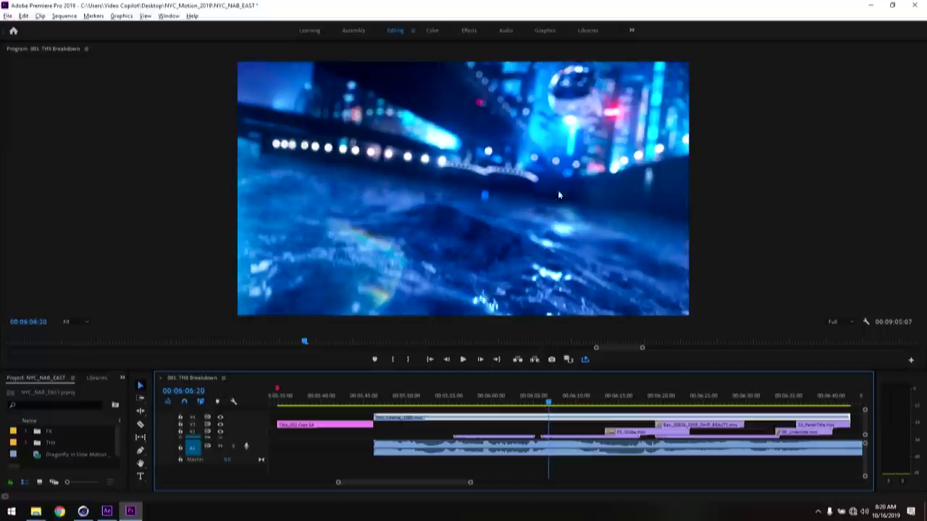
{"action": "key", "text": "Right"}
{"action": "key", "text": "Right"}
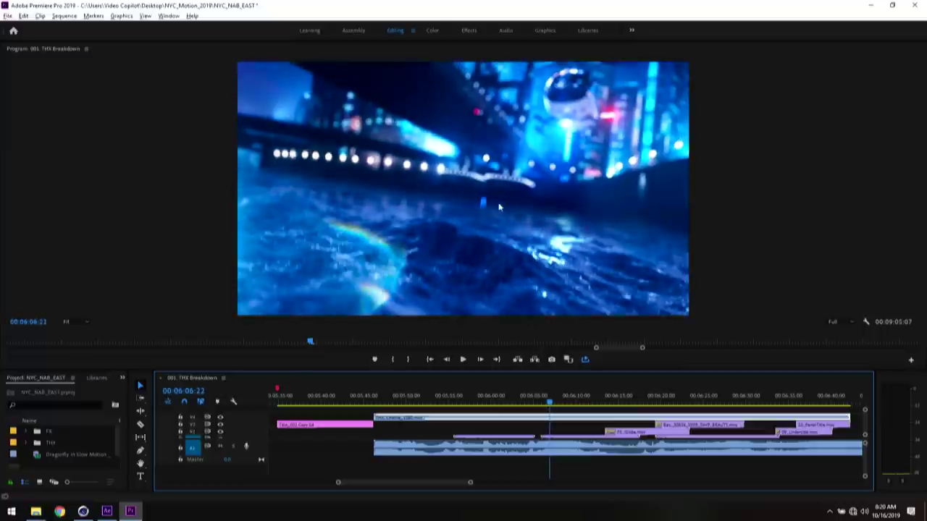
{"action": "key", "text": "Right"}
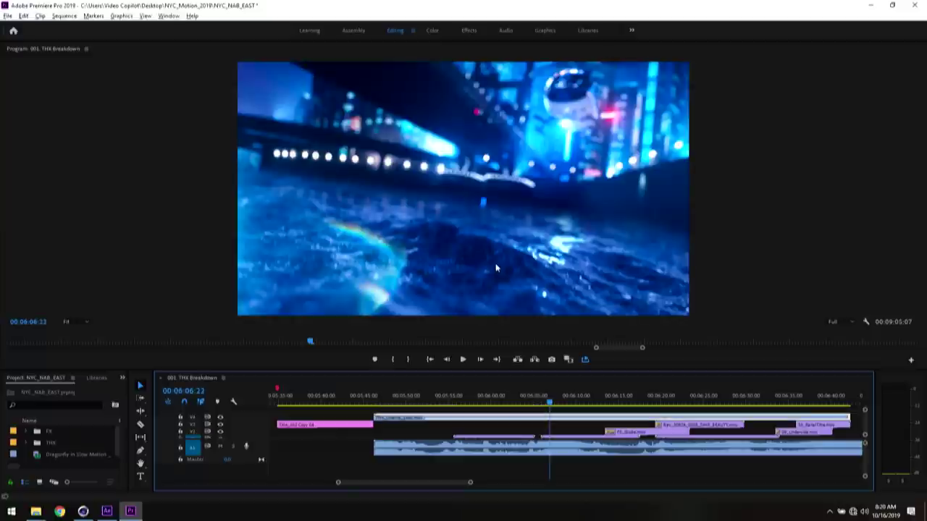
{"action": "key", "text": "Right"}
{"action": "key", "text": "Left"}
{"action": "key", "text": "Right"}
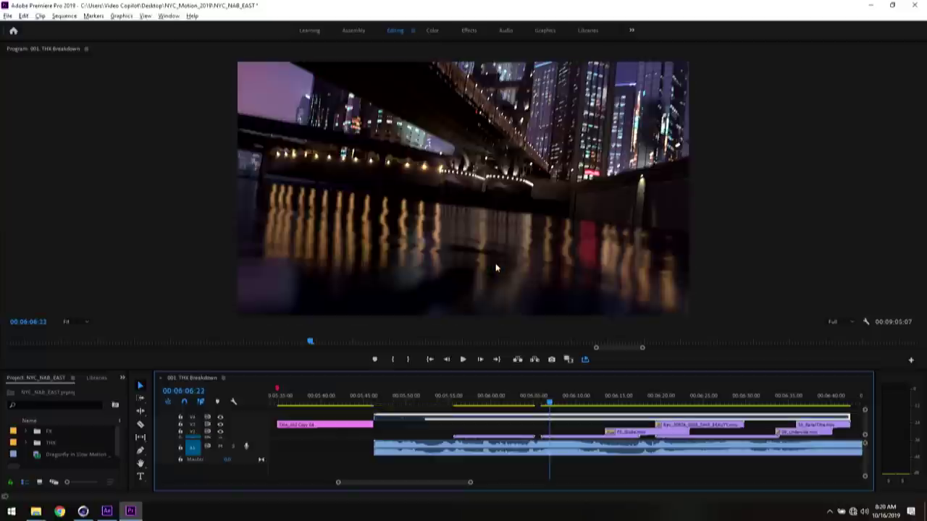
{"action": "key", "text": "shift+Right"}
{"action": "key", "text": "shift+Right"}
{"action": "key", "text": "shift+Right"}
{"action": "key", "text": "shift+Right"}
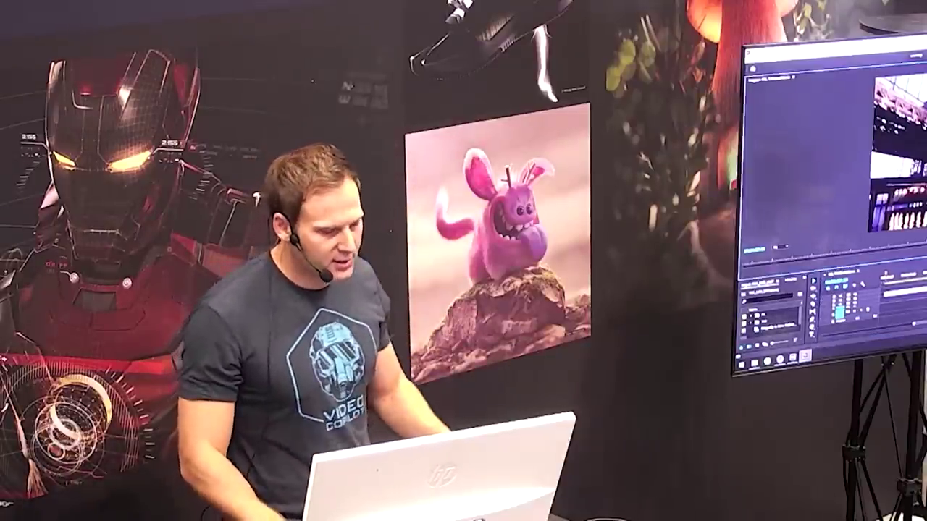
Play the sequence full screen, move to the city skyline footage, and zoom out the timeline.
{"action": "key", "text": "ctrl+grave"}
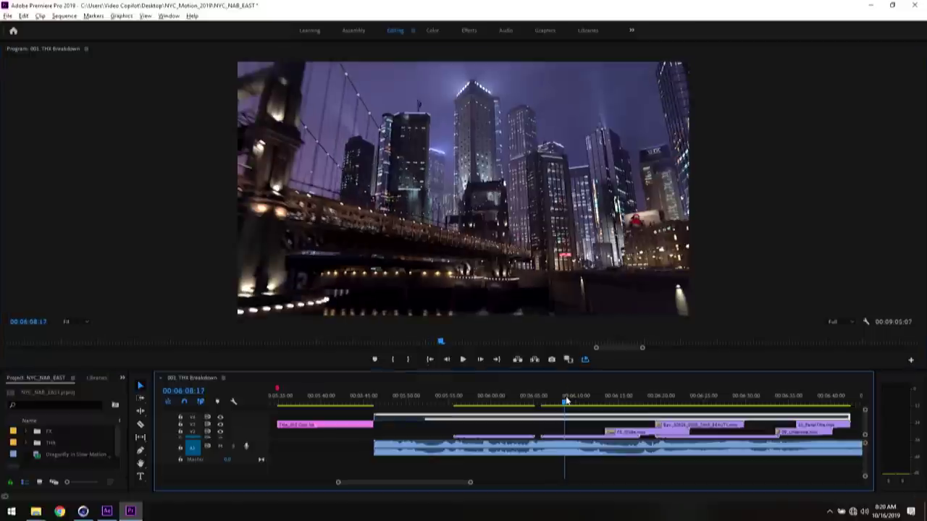
{"action": "left_click_drag", "start_coordinate": [574, 402], "coordinate": [603, 403]}
{"action": "key", "text": "minus"}
{"action": "left_click", "coordinate": [107, 512]}
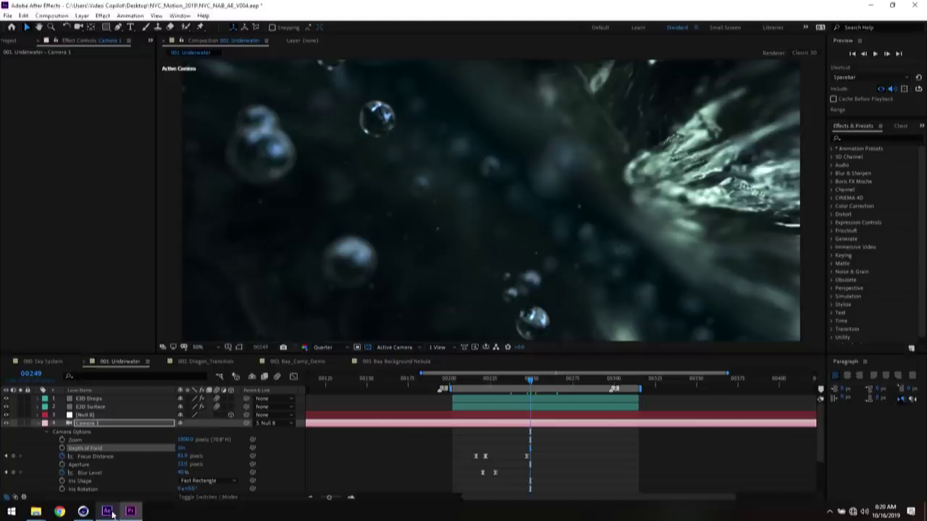
Open the 002_Dragon_Transition comp and select the Dragon_Refraction_Octane layer.
{"action": "left_click", "coordinate": [192, 365]}
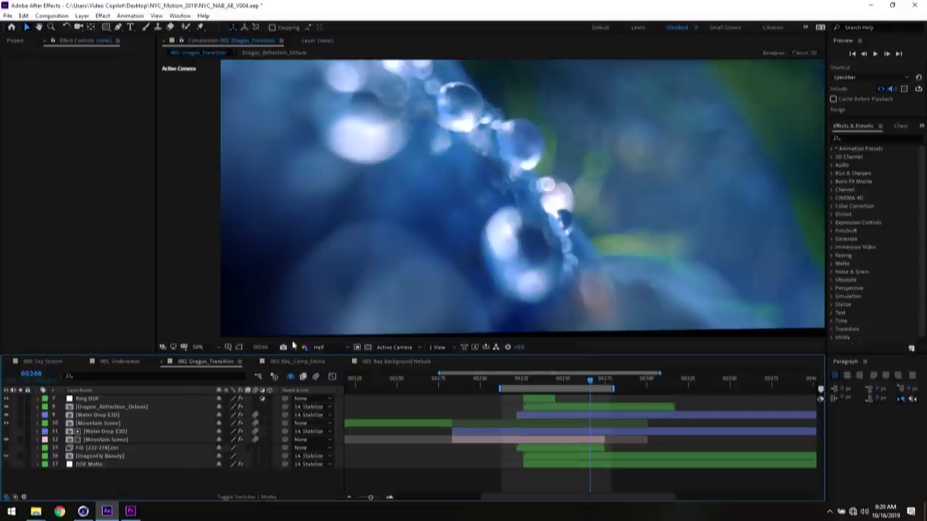
{"action": "left_click", "coordinate": [163, 347]}
{"action": "left_click", "coordinate": [341, 278]}
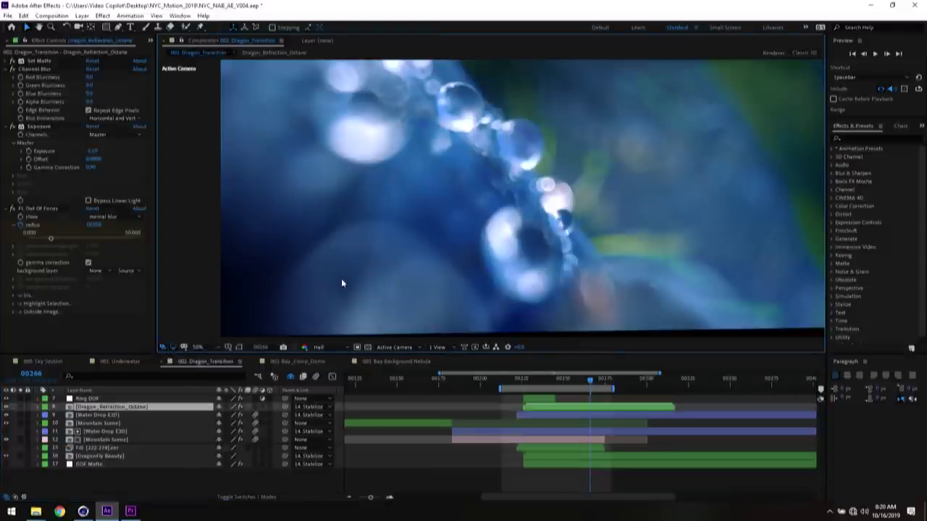
Preview the transition back to the clear mountains, then open the Water Drop E3D precomp at frame 00016.
{"action": "key", "text": "space"}
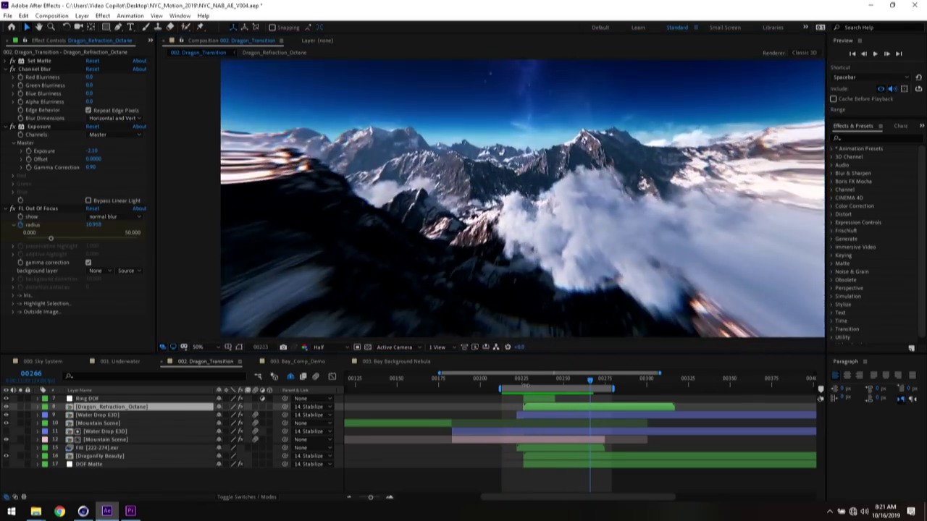
{"action": "left_click", "coordinate": [539, 383]}
{"action": "mouse_move", "coordinate": [539, 382]}
{"action": "left_mouse_down"}
{"action": "mouse_move", "coordinate": [554, 383]}
{"action": "mouse_move", "coordinate": [526, 383]}
{"action": "mouse_move", "coordinate": [538, 367]}
{"action": "left_mouse_up"}
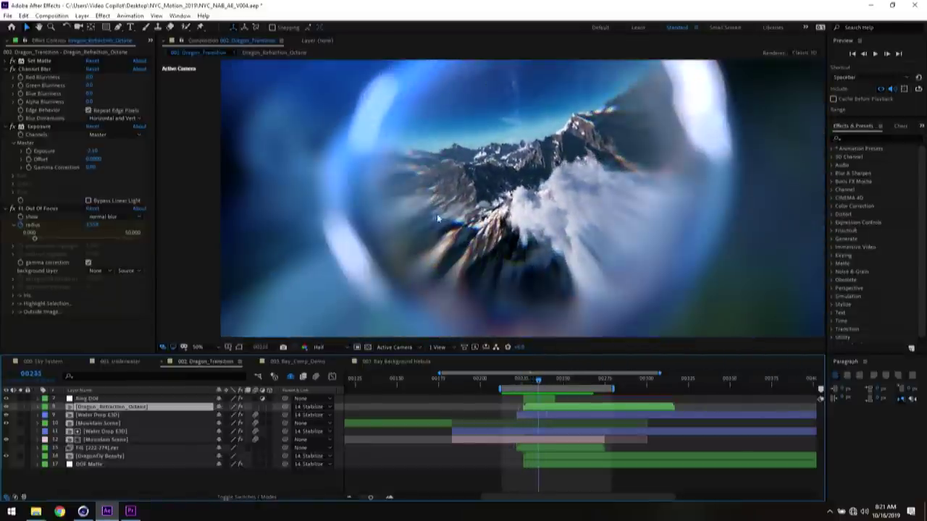
{"action": "double_click", "coordinate": [98, 417]}
{"action": "left_click_drag", "start_coordinate": [371, 382], "coordinate": [378, 383]}
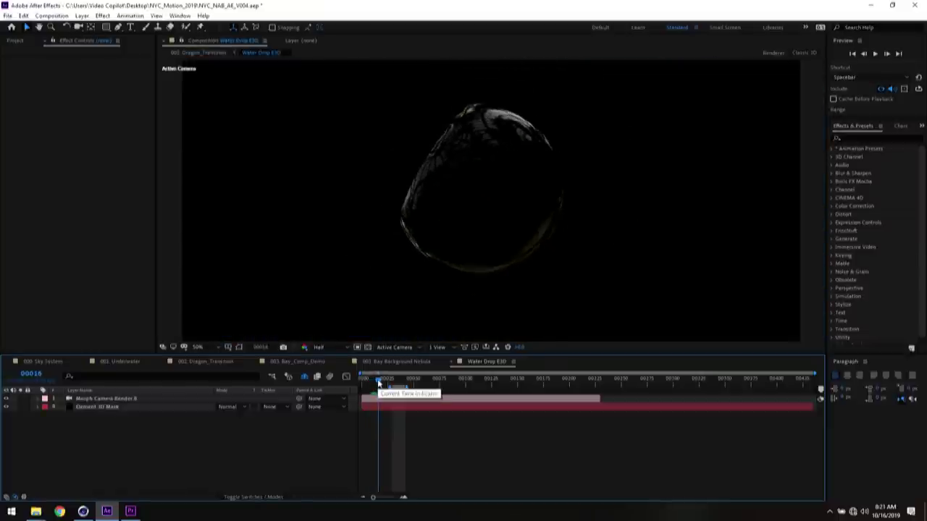
Move the rotating drop to frame 00018, then return to 002_Dragon_Transition via the Mini-Flowchart.
{"action": "scroll", "coordinate": [475, 246], "scroll_direction": "up", "scroll_amount": 2}
{"action": "left_click_drag", "start_coordinate": [375, 389], "coordinate": [381, 382]}
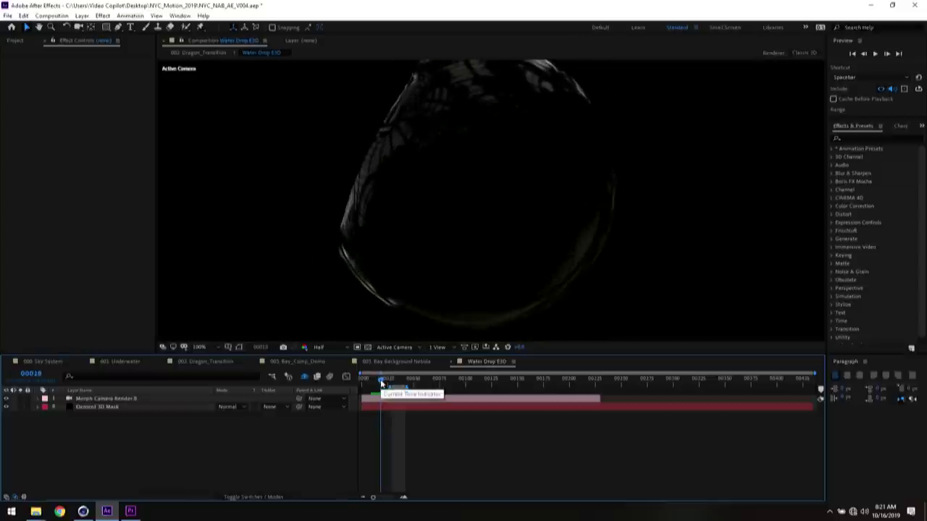
{"action": "key", "text": "Tab"}
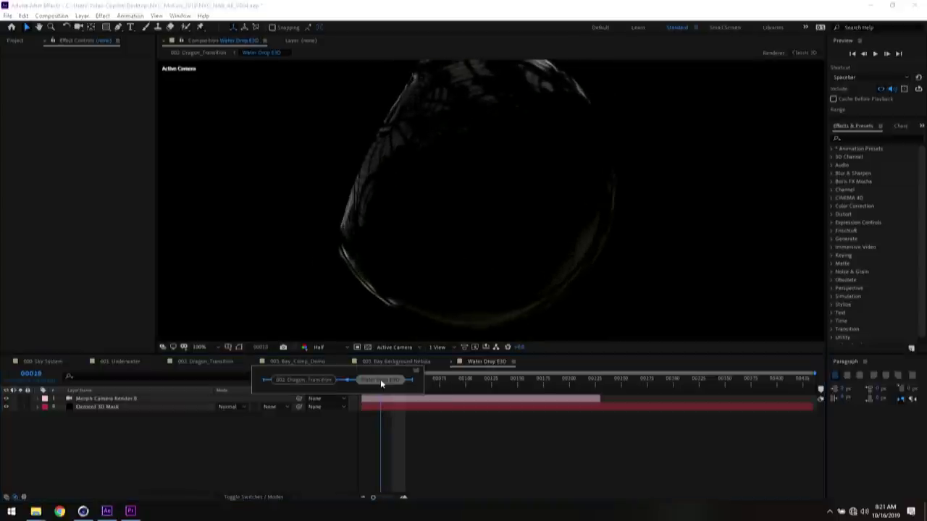
{"action": "left_click", "coordinate": [286, 381]}
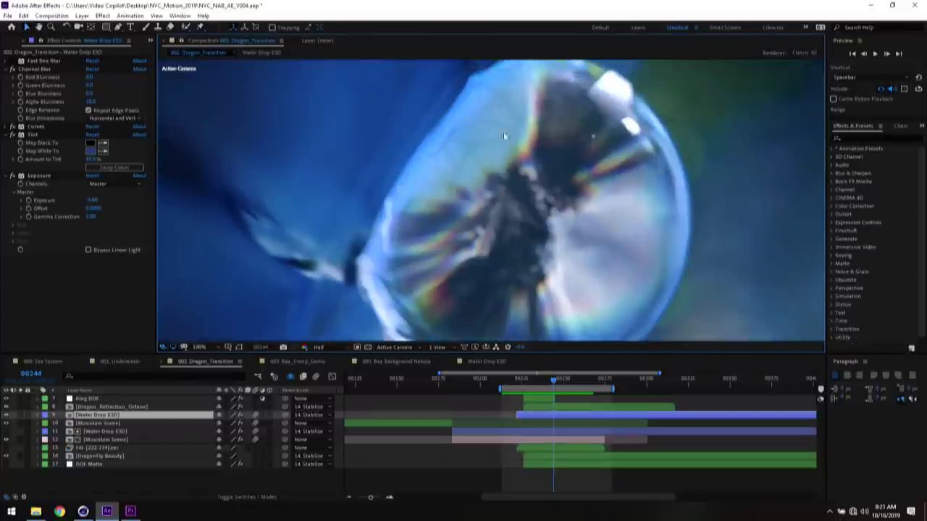
Turn on the Dragonfly Beauty layer and scrub the water-drop shot around frames 00234–00238.
{"action": "mouse_move", "coordinate": [554, 381]}
{"action": "left_mouse_down"}
{"action": "mouse_move", "coordinate": [539, 383]}
{"action": "mouse_move", "coordinate": [589, 382]}
{"action": "mouse_move", "coordinate": [571, 382]}
{"action": "left_mouse_up"}
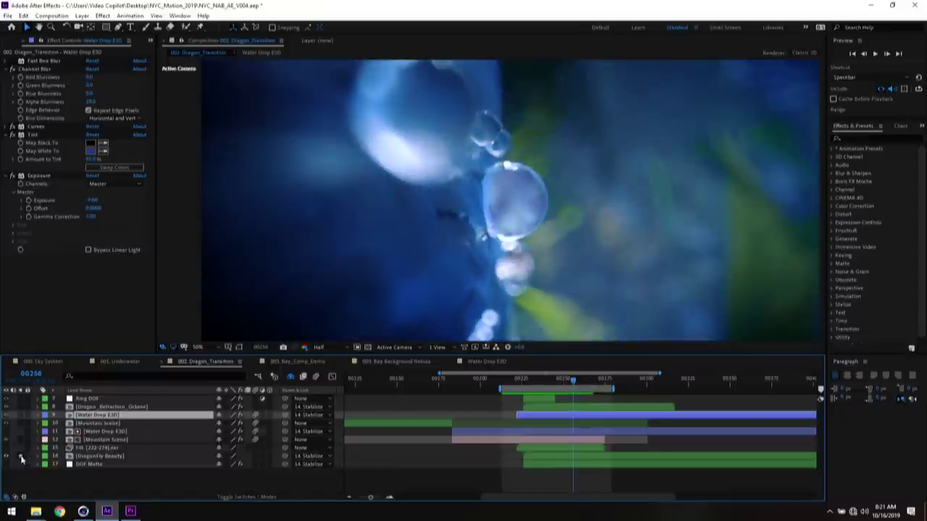
{"action": "left_click", "coordinate": [21, 457]}
{"action": "mouse_move", "coordinate": [527, 384]}
{"action": "left_mouse_down"}
{"action": "mouse_move", "coordinate": [563, 387]}
{"action": "mouse_move", "coordinate": [544, 386]}
{"action": "left_mouse_up"}
{"action": "key", "text": "Page_Up"}
{"action": "key", "text": "Page_Up"}
{"action": "key", "text": "Page_Up"}
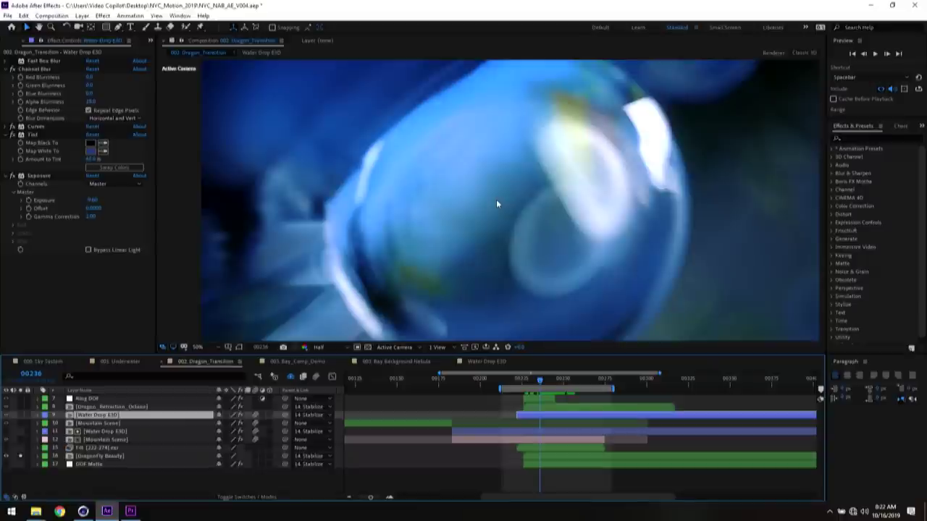
{"action": "left_click_drag", "start_coordinate": [549, 381], "coordinate": [544, 378]}
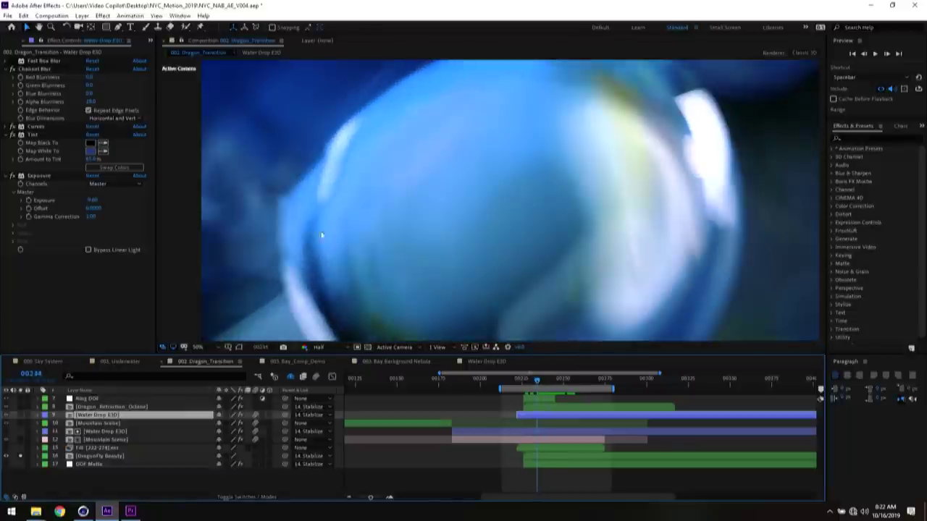
{"action": "left_click", "coordinate": [545, 382]}
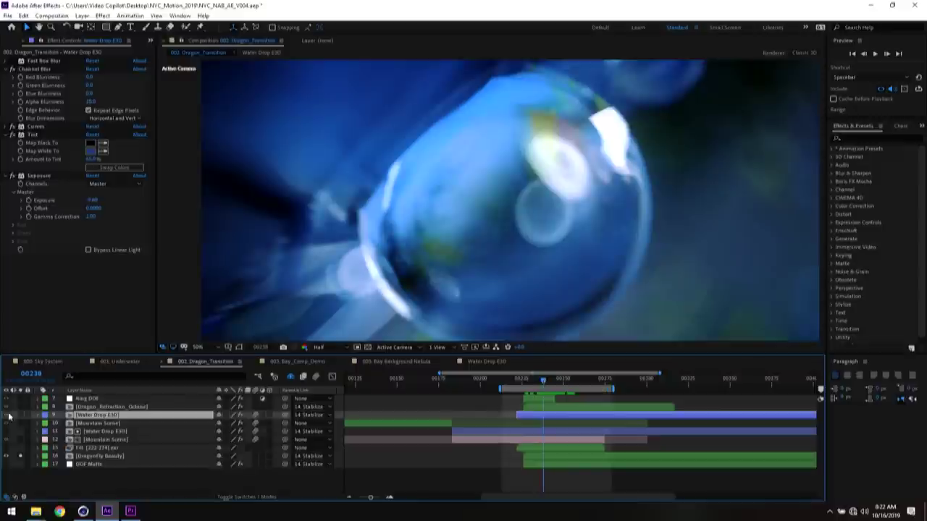
Turn on the Mountain Scene layer at frame 00236 and select its CC Lens effect.
{"action": "left_click", "coordinate": [20, 439]}
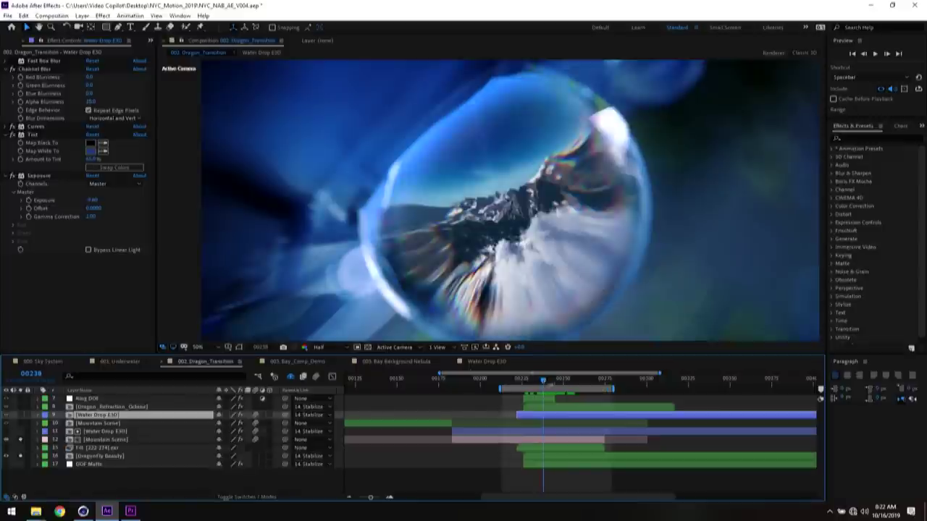
{"action": "left_click_drag", "start_coordinate": [541, 382], "coordinate": [540, 382]}
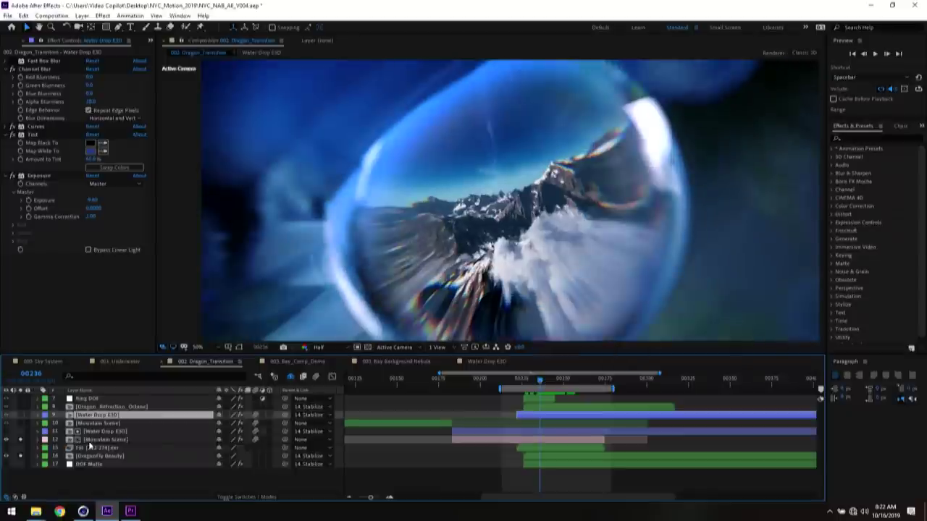
{"action": "left_click", "coordinate": [94, 439]}
{"action": "left_click", "coordinate": [32, 68]}
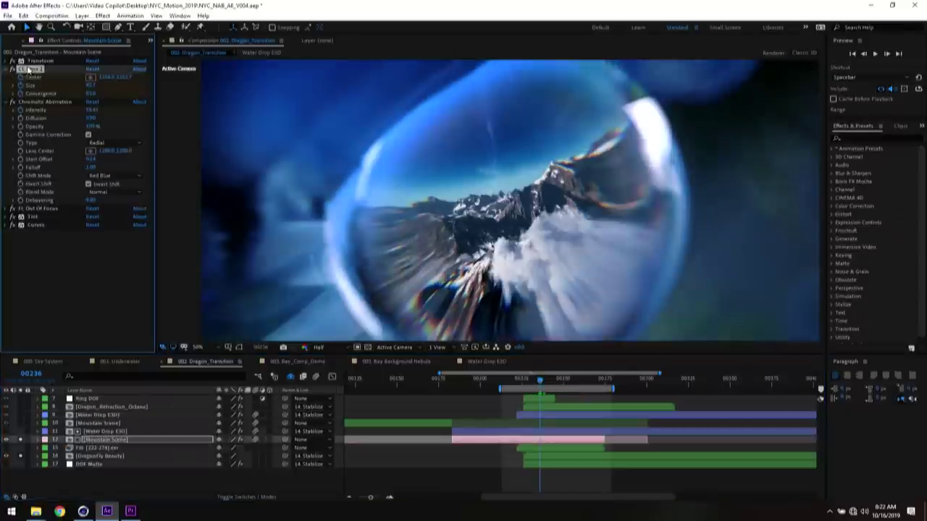
Reduce the Mountain Scene's CC Lens Size to shrink the bubble, then show the Modes columns.
{"action": "left_click_drag", "start_coordinate": [91, 86], "coordinate": [95, 86]}
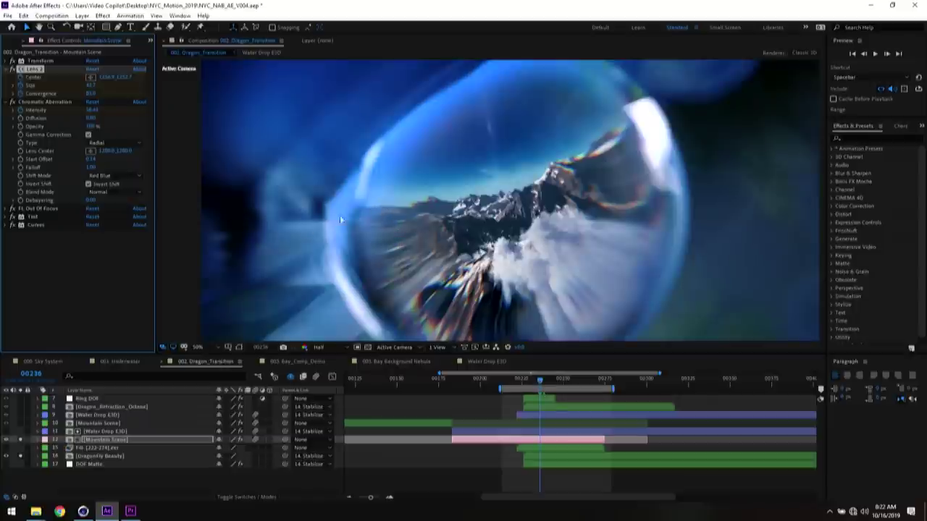
{"action": "left_click", "coordinate": [101, 431]}
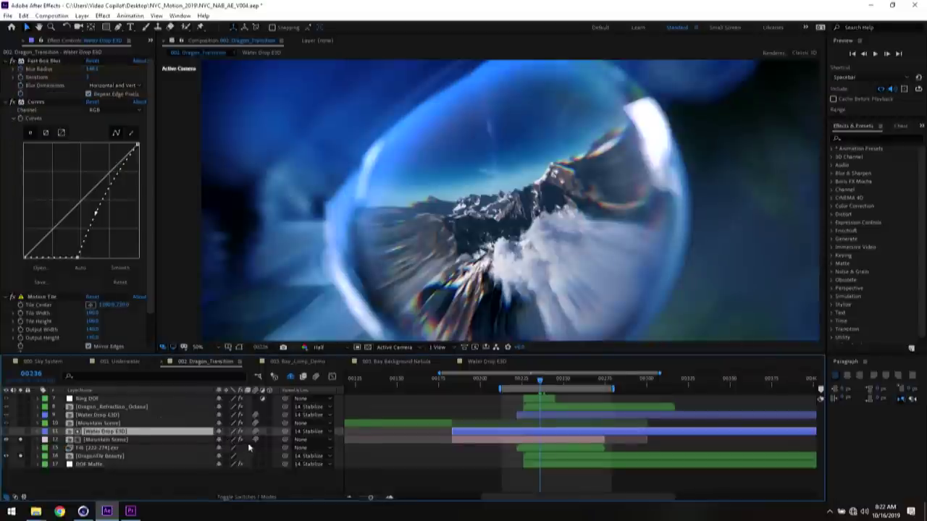
{"action": "key", "text": "F4"}
Set layer 12's track matte to Alpha and open the Water Drop E3D precomp.
{"action": "left_click", "coordinate": [284, 440]}
{"action": "left_click", "coordinate": [286, 382]}
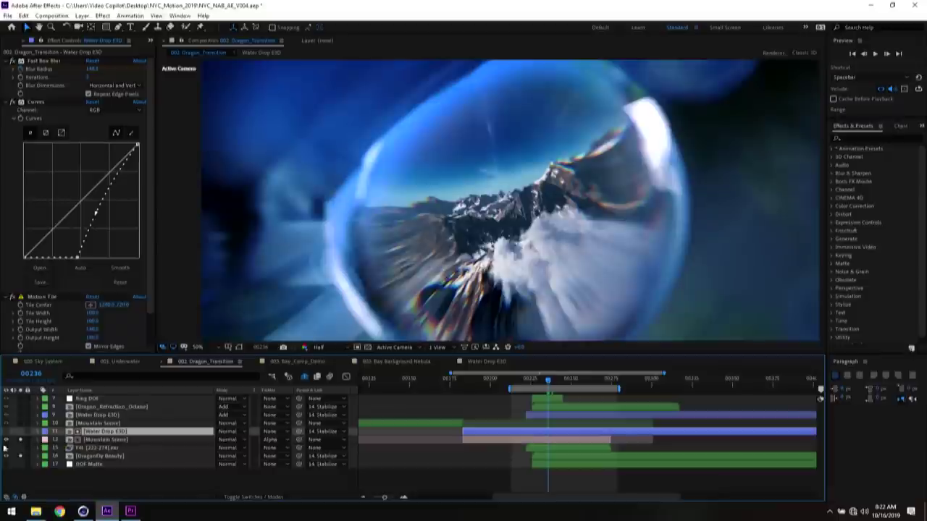
{"action": "left_click", "coordinate": [93, 425]}
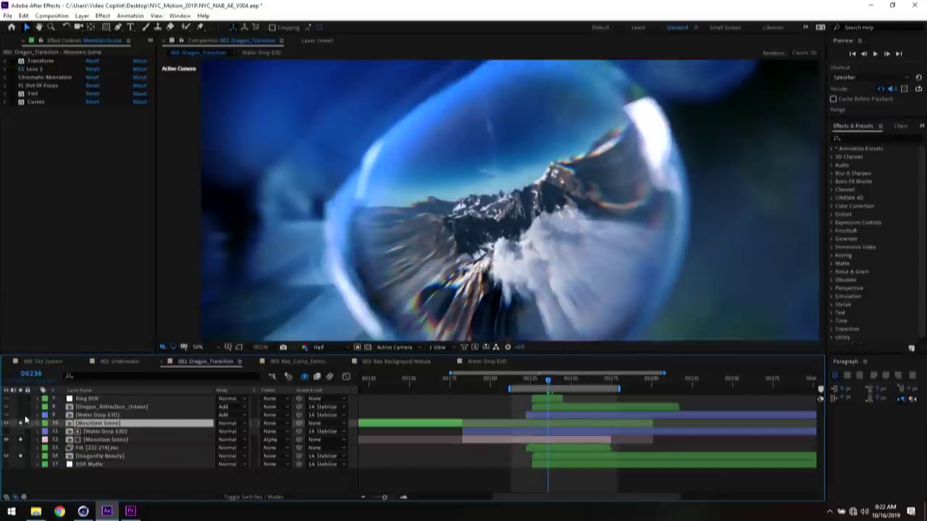
{"action": "double_click", "coordinate": [102, 415]}
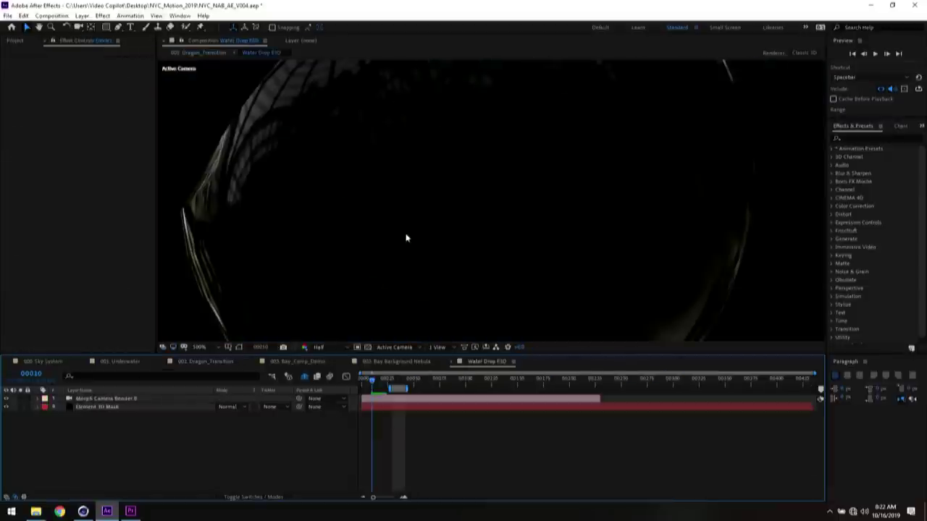
Review the two DF_0250_dropletscale models in Element 3D, applying a material and orbiting the preview.
{"action": "key", "text": "shift+slash"}
{"action": "left_click", "coordinate": [92, 409]}
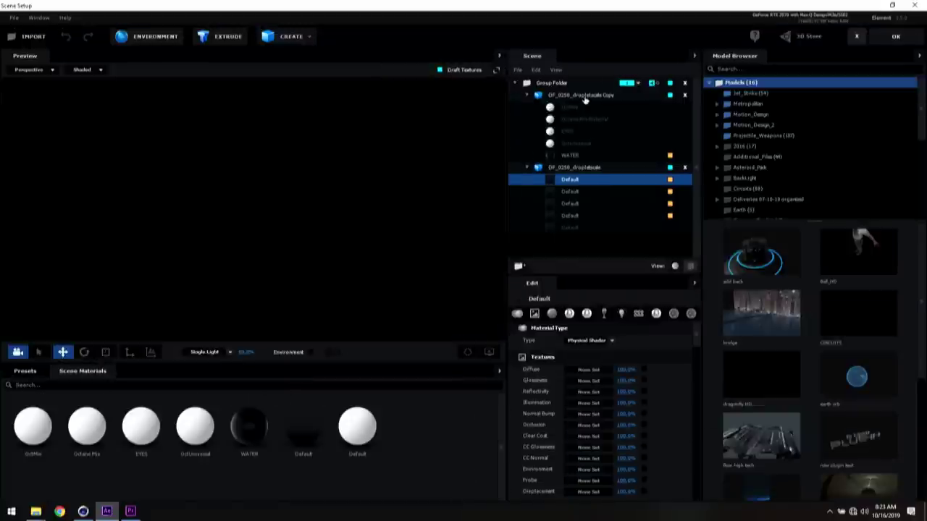
{"action": "left_click", "coordinate": [583, 95]}
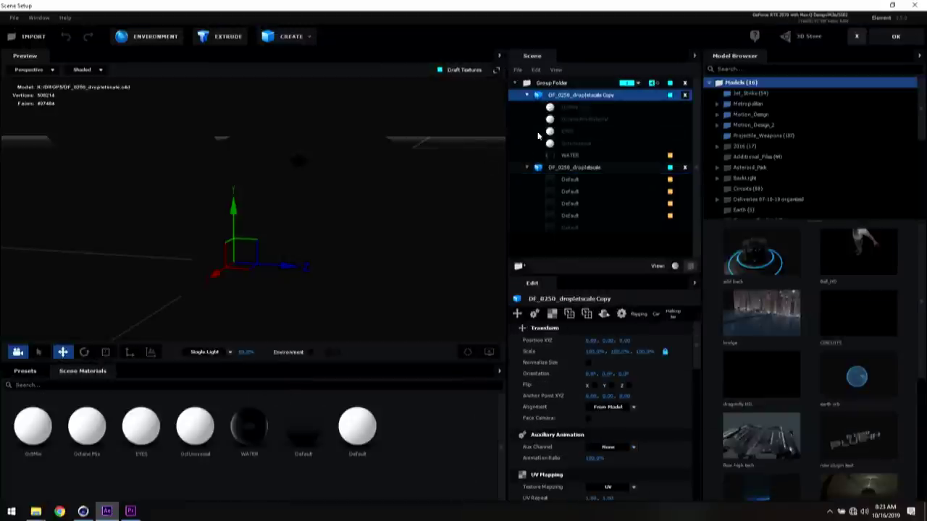
{"action": "left_click", "coordinate": [572, 167]}
{"action": "left_click_drag", "start_coordinate": [356, 427], "coordinate": [313, 239]}
{"action": "left_click_drag", "start_coordinate": [369, 215], "coordinate": [338, 225]}
{"action": "left_click_drag", "start_coordinate": [349, 267], "coordinate": [225, 238]}
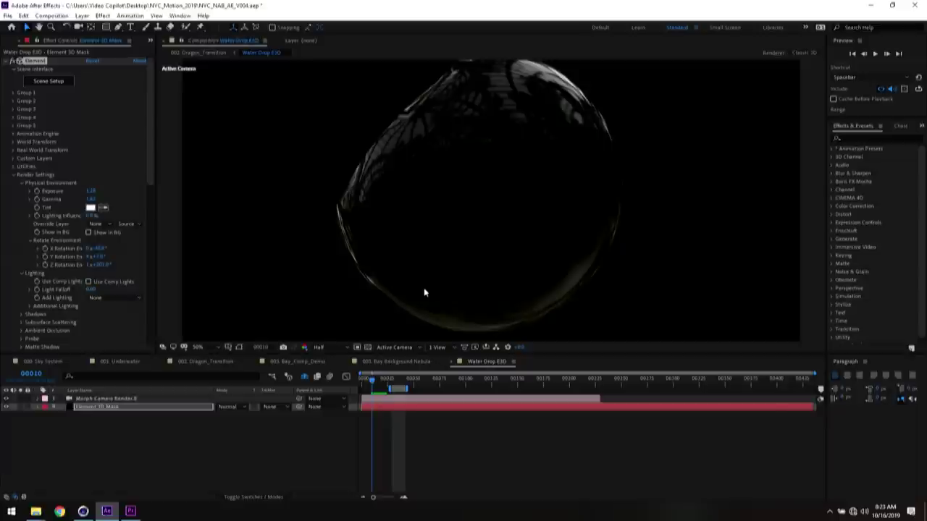
{"action": "key", "text": "space"}
Return to 002_Dragon_Transition via the Mini-Flowchart and hide the Ring DOF layer.
{"action": "key", "text": "Tab"}
{"action": "left_click", "coordinate": [307, 388]}
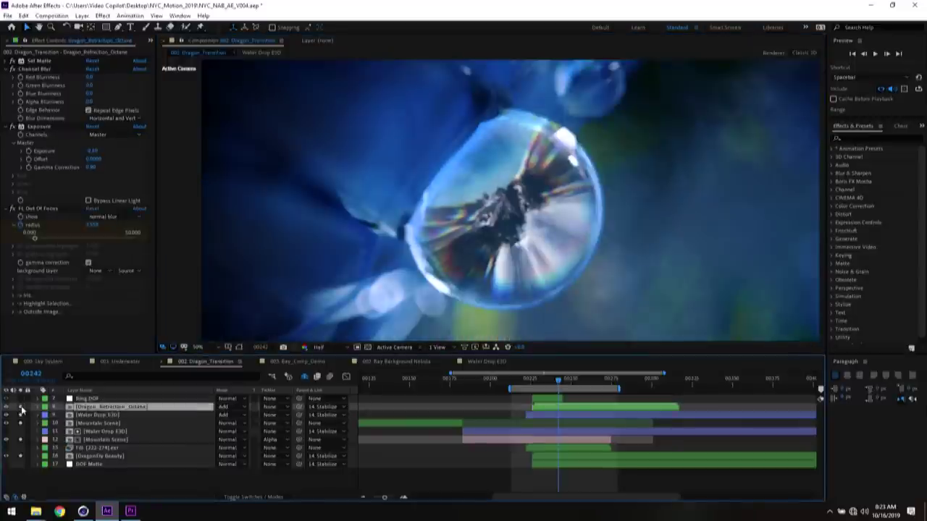
{"action": "left_click", "coordinate": [90, 399]}
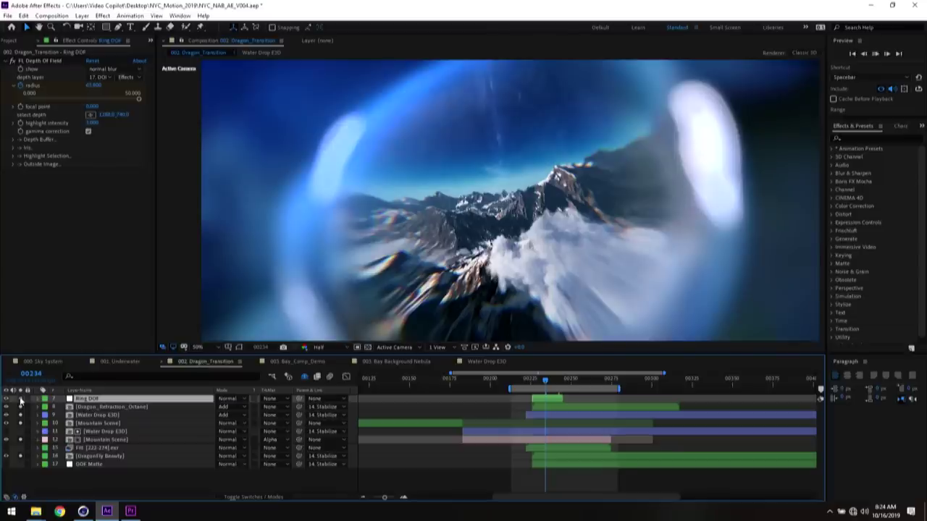
{"action": "left_click", "coordinate": [20, 400]}
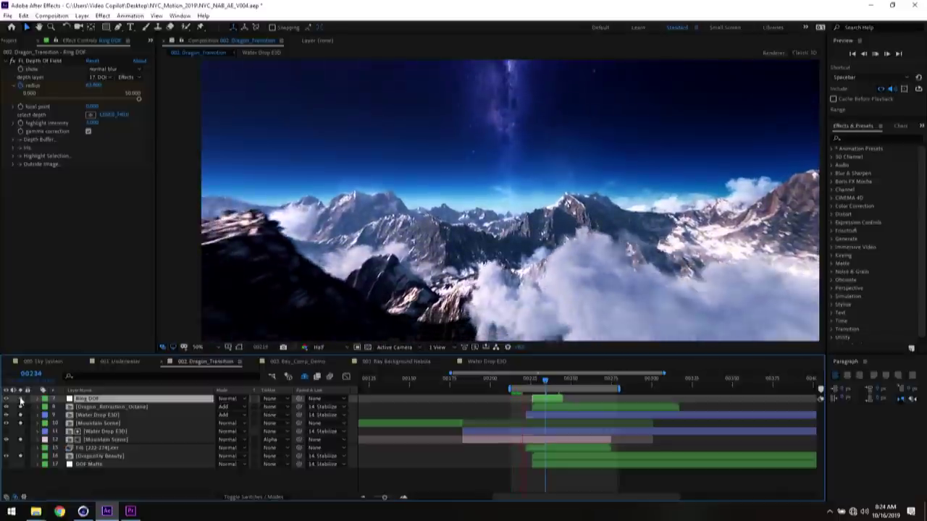